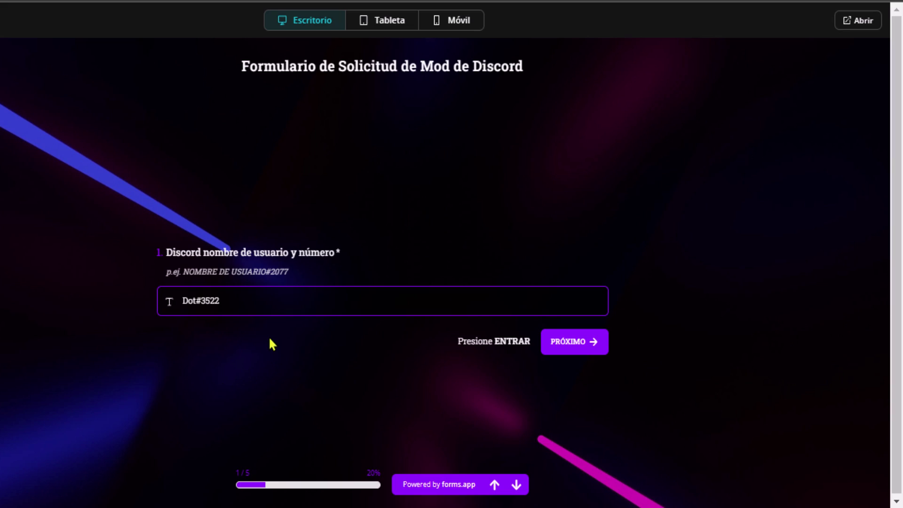
Advance the preview to question 2, check it at tablet and phone sizes, then exit the preview.
{"action": "left_click", "coordinate": [594, 346]}
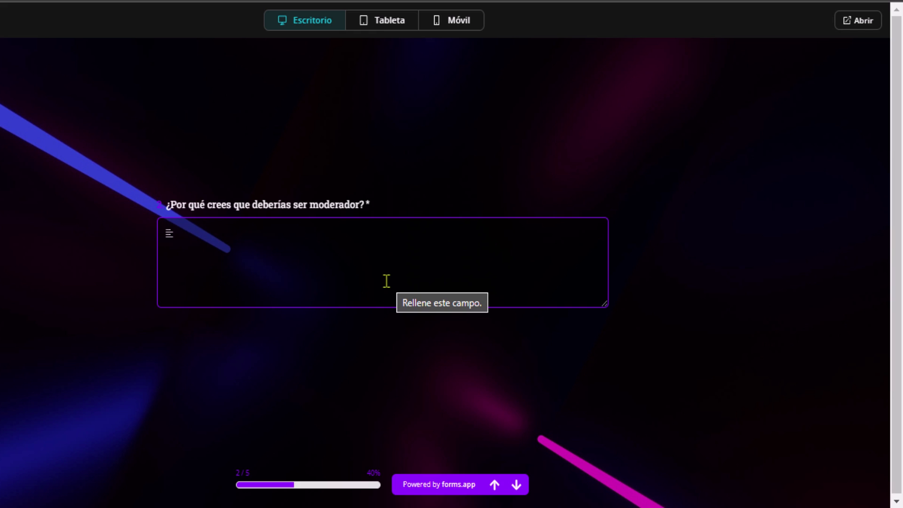
{"action": "left_click", "coordinate": [373, 21]}
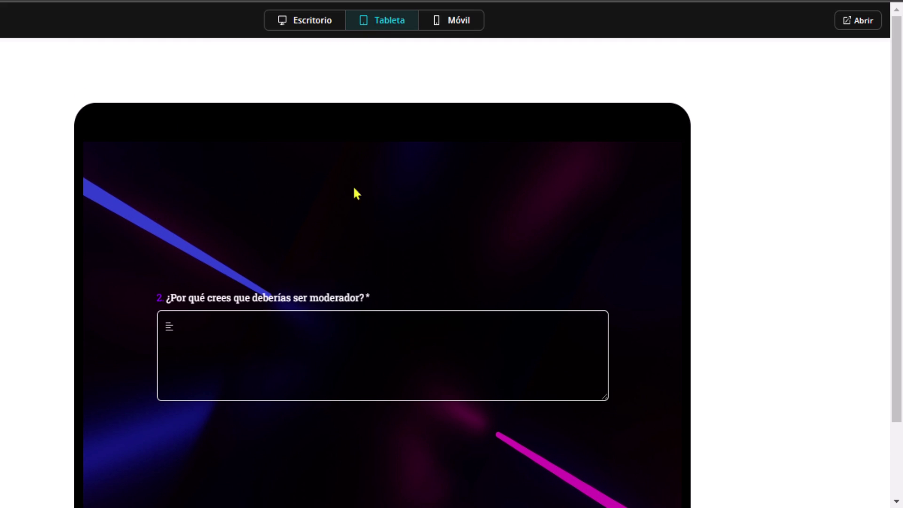
{"action": "left_click", "coordinate": [469, 24]}
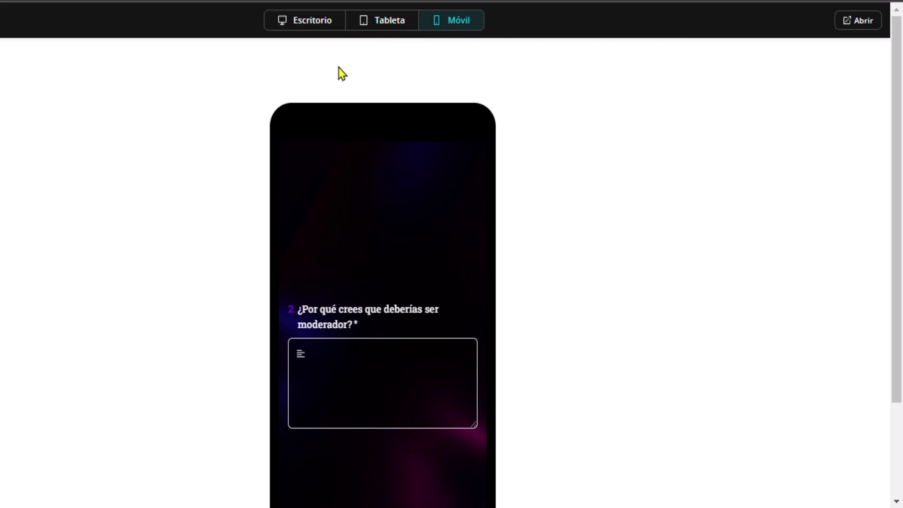
{"action": "scroll", "coordinate": [239, 295], "scroll_direction": "down", "scroll_amount": 3}
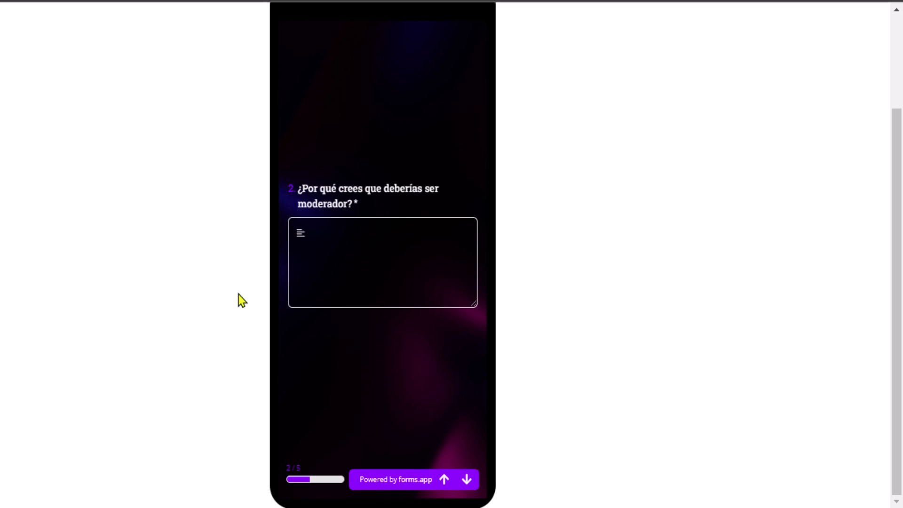
{"action": "scroll", "coordinate": [239, 294], "scroll_direction": "up", "scroll_amount": 3}
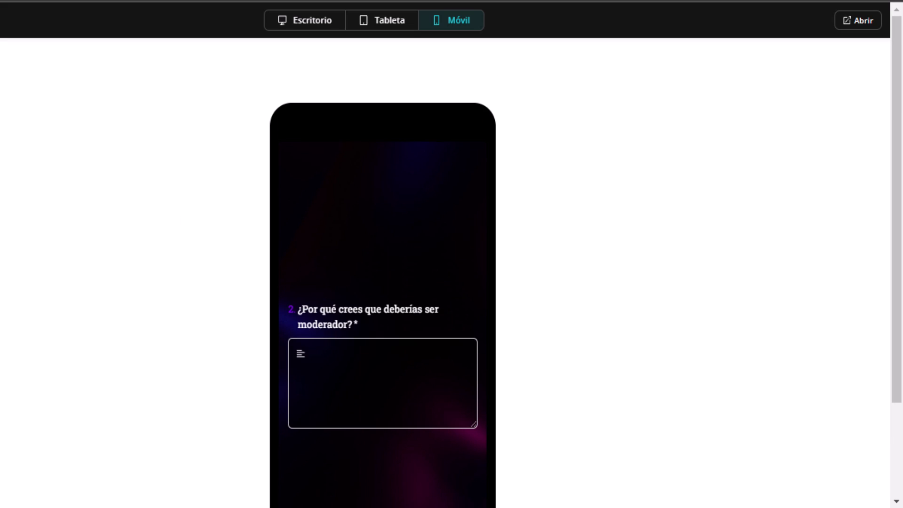
{"action": "key", "text": "Escape"}
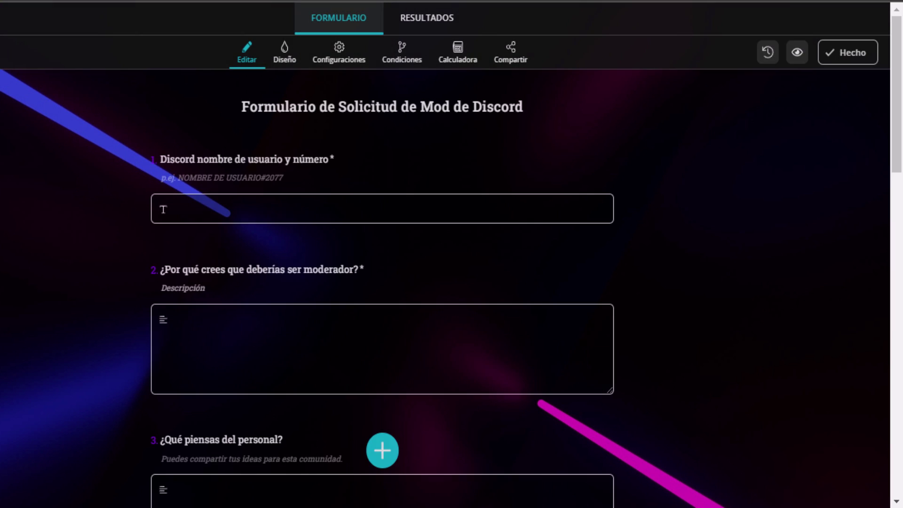
Append a Sí / No question as question 6 at the end of the form.
{"action": "left_click", "coordinate": [383, 191]}
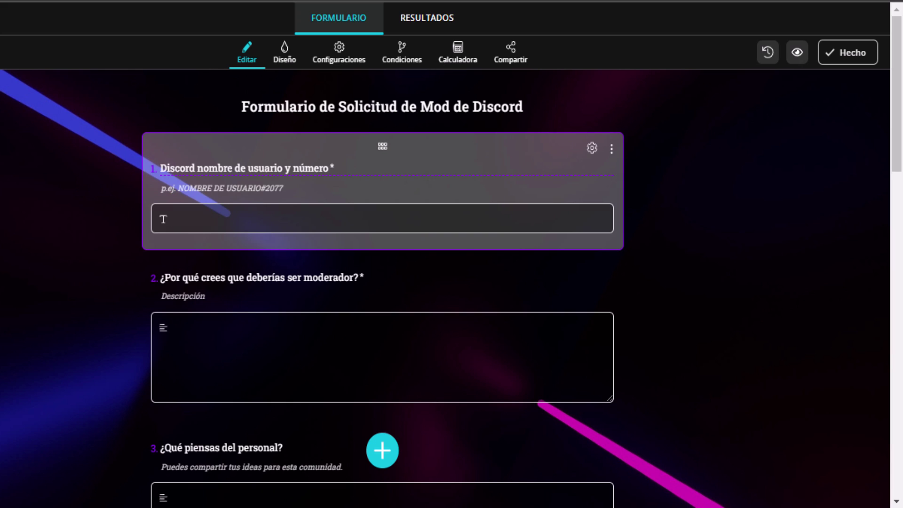
{"action": "left_click", "coordinate": [23, 175]}
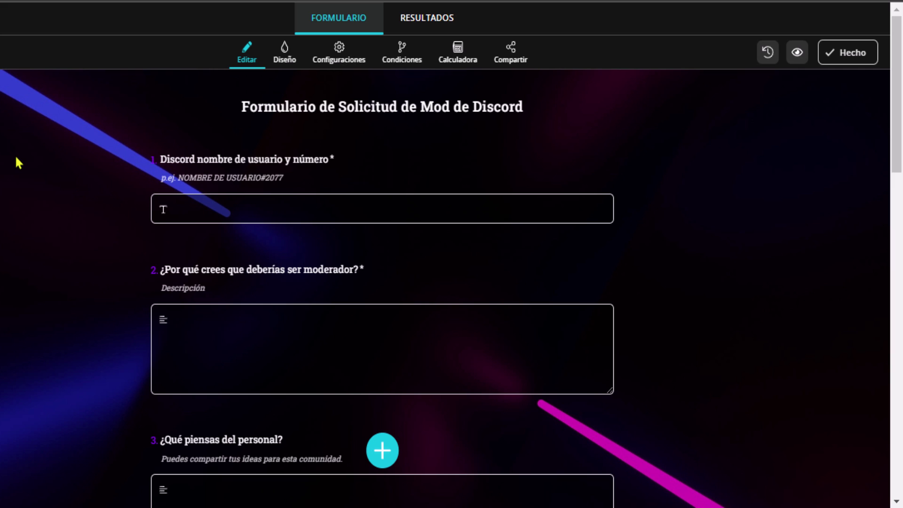
{"action": "scroll", "coordinate": [16, 159], "scroll_direction": "down", "scroll_amount": 15}
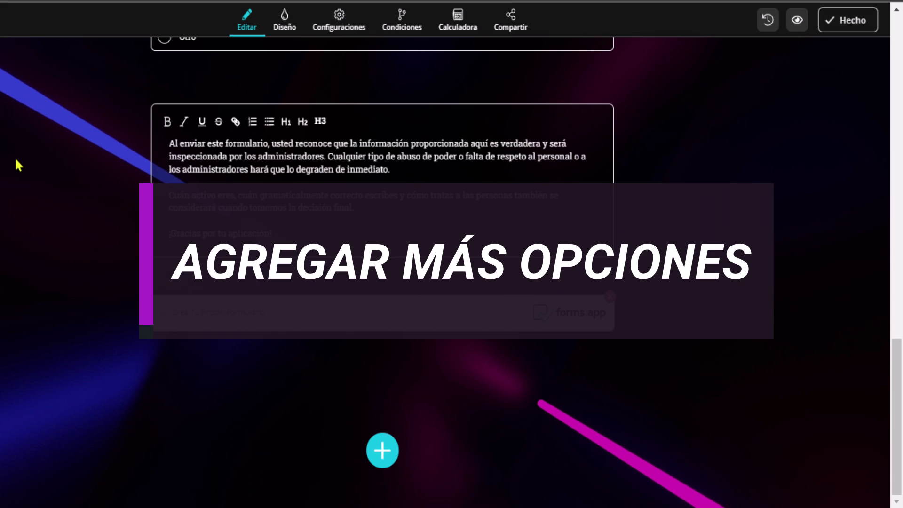
{"action": "left_click", "coordinate": [382, 451]}
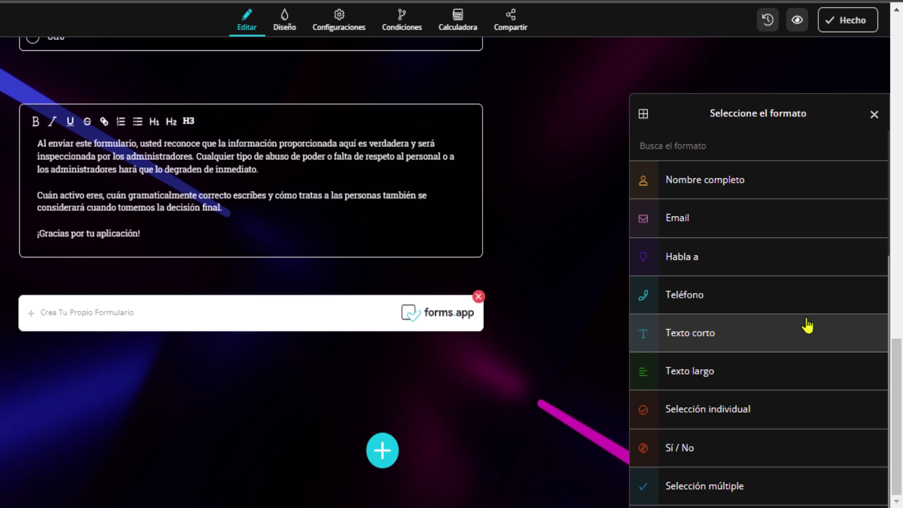
{"action": "left_click", "coordinate": [727, 455]}
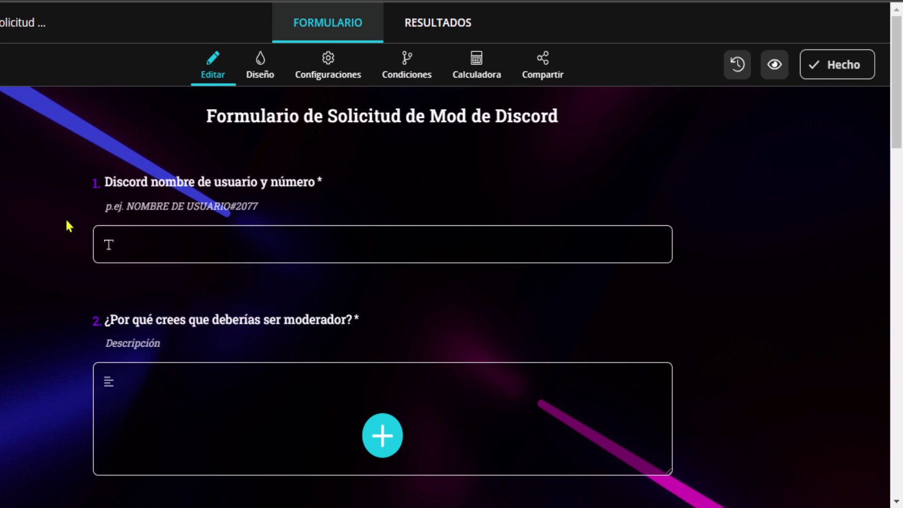
In Diseño > Temas, try the Black Board and Windy themes on the form.
{"action": "left_click", "coordinate": [263, 76]}
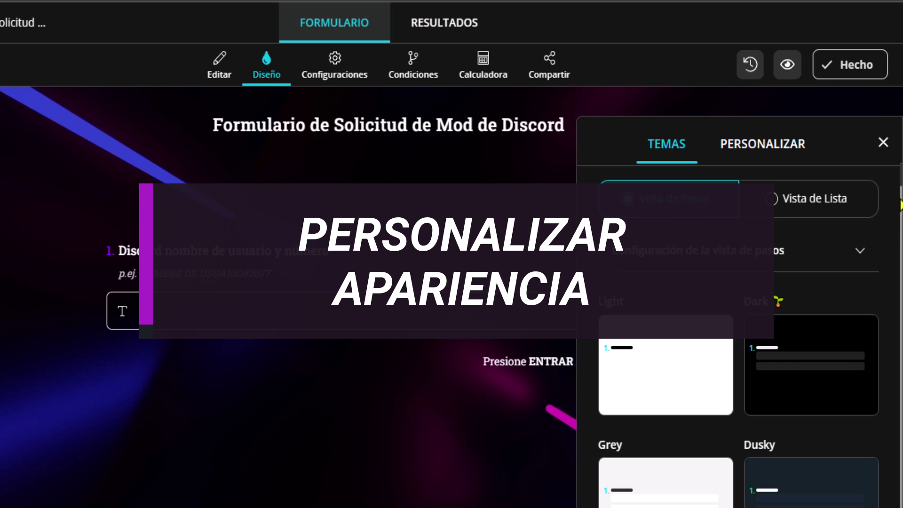
{"action": "scroll", "coordinate": [739, 329], "scroll_direction": "down", "scroll_amount": 8}
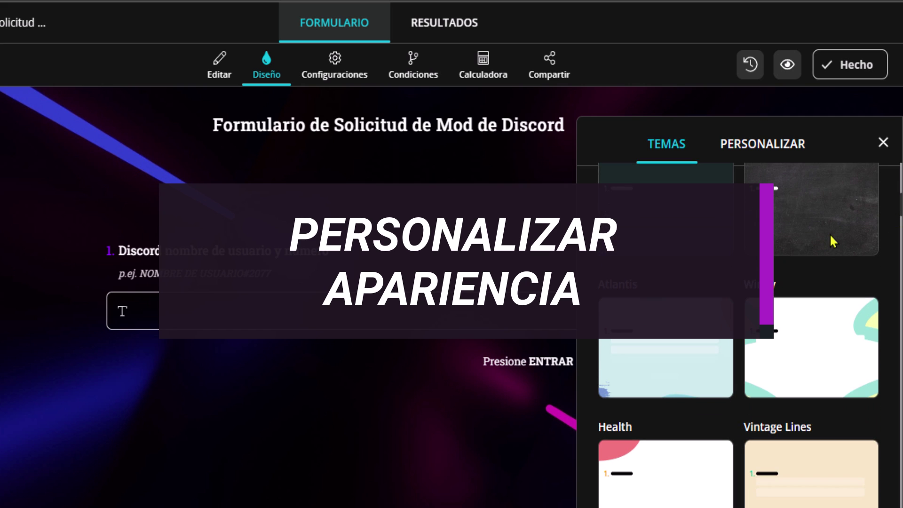
{"action": "left_click", "coordinate": [831, 232]}
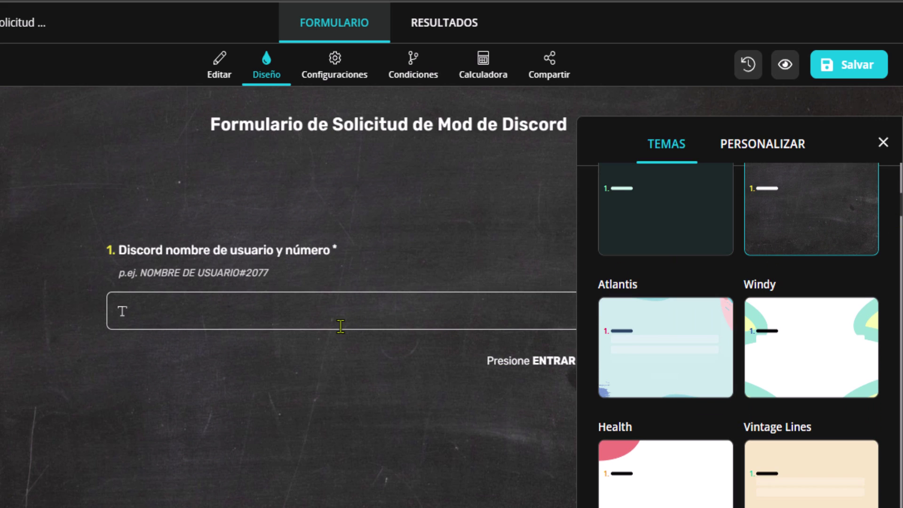
{"action": "scroll", "coordinate": [340, 326], "scroll_direction": "down", "scroll_amount": 2}
{"action": "scroll", "coordinate": [340, 325], "scroll_direction": "down", "scroll_amount": 2}
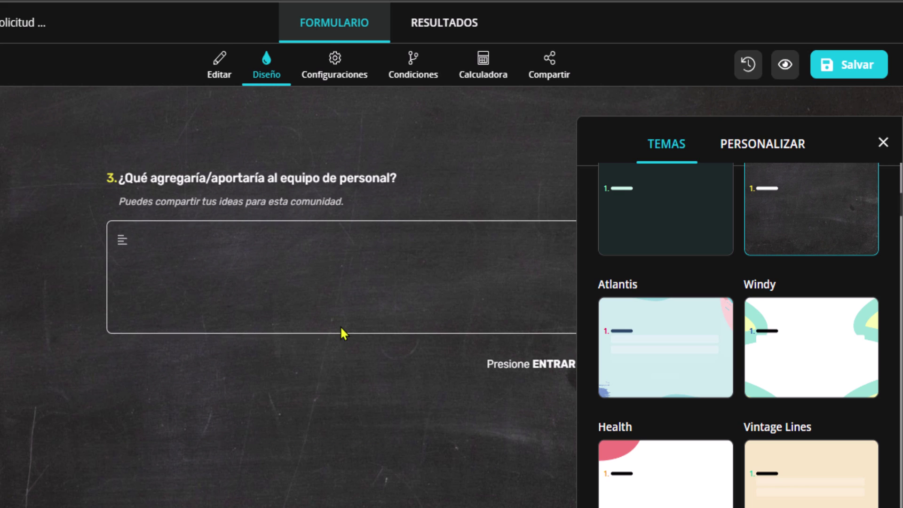
{"action": "scroll", "coordinate": [896, 221], "scroll_direction": "down", "scroll_amount": 6}
{"action": "scroll", "coordinate": [896, 221], "scroll_direction": "up", "scroll_amount": 2}
{"action": "scroll", "coordinate": [896, 221], "scroll_direction": "up", "scroll_amount": 6}
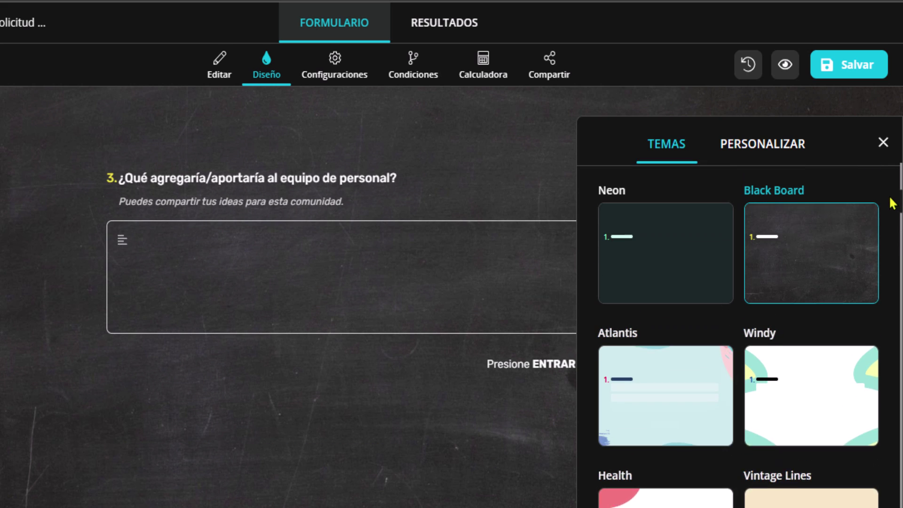
{"action": "left_click", "coordinate": [812, 408]}
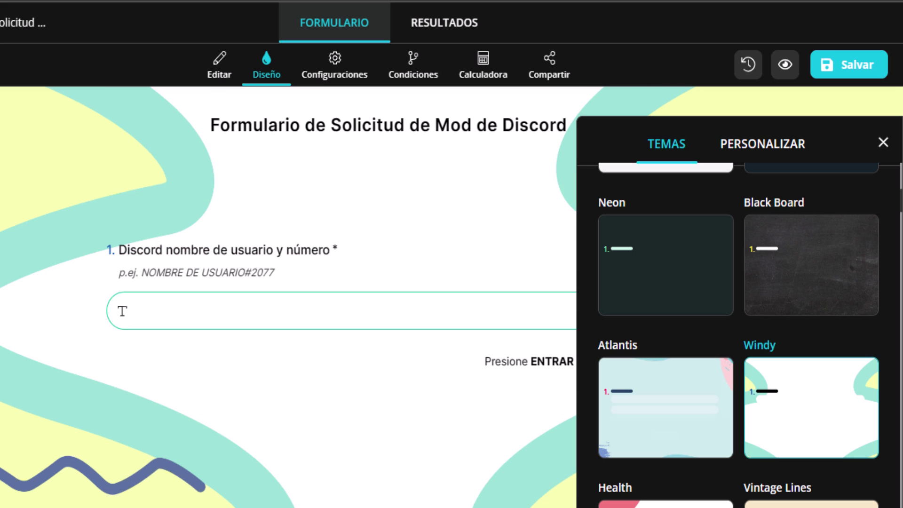
Apply the Sharpy theme and keep step view after briefly trying Vista de Lista.
{"action": "scroll", "coordinate": [739, 330], "scroll_direction": "down", "scroll_amount": 7}
{"action": "left_click", "coordinate": [666, 342]}
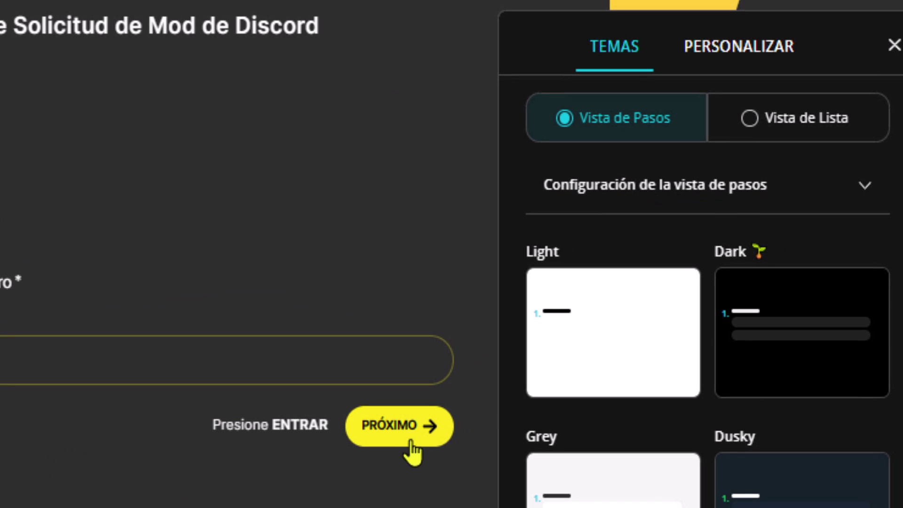
{"action": "left_click", "coordinate": [750, 122]}
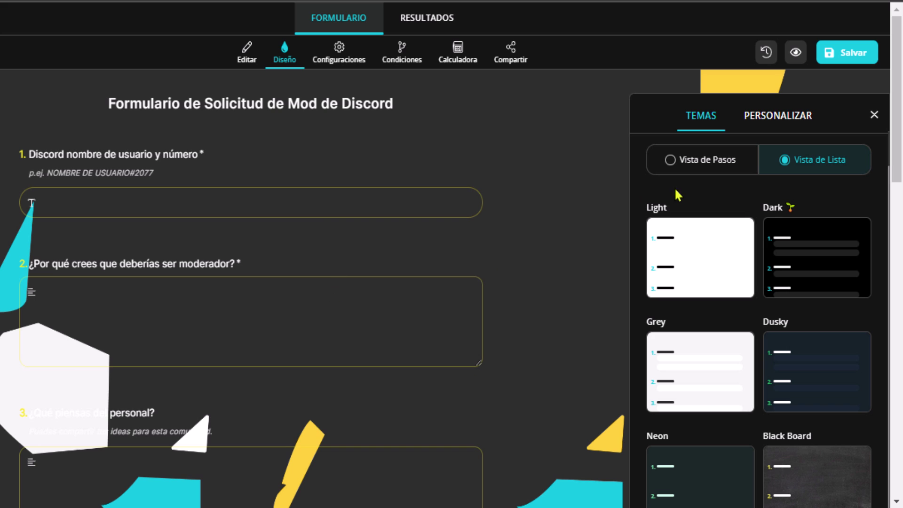
{"action": "left_click", "coordinate": [680, 160]}
Set the form's primary colour to purple #AC30FF.
{"action": "left_click", "coordinate": [786, 121]}
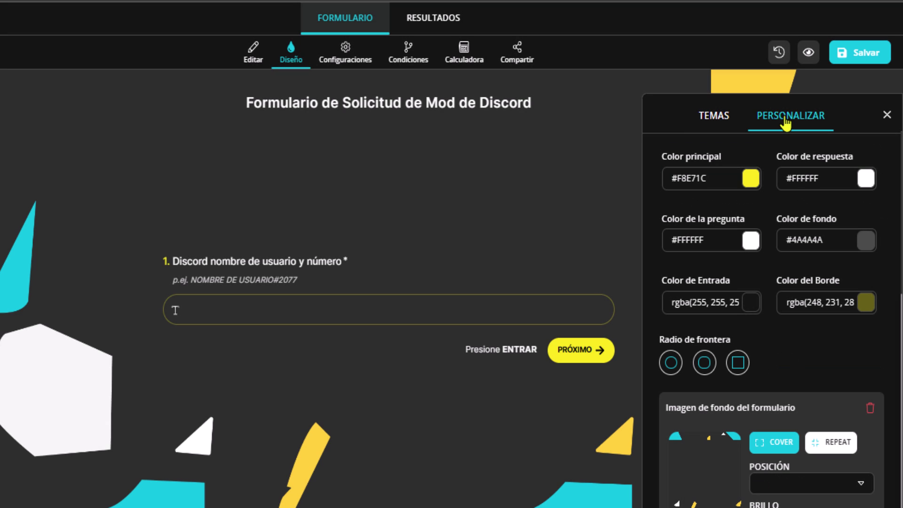
{"action": "left_click", "coordinate": [751, 182]}
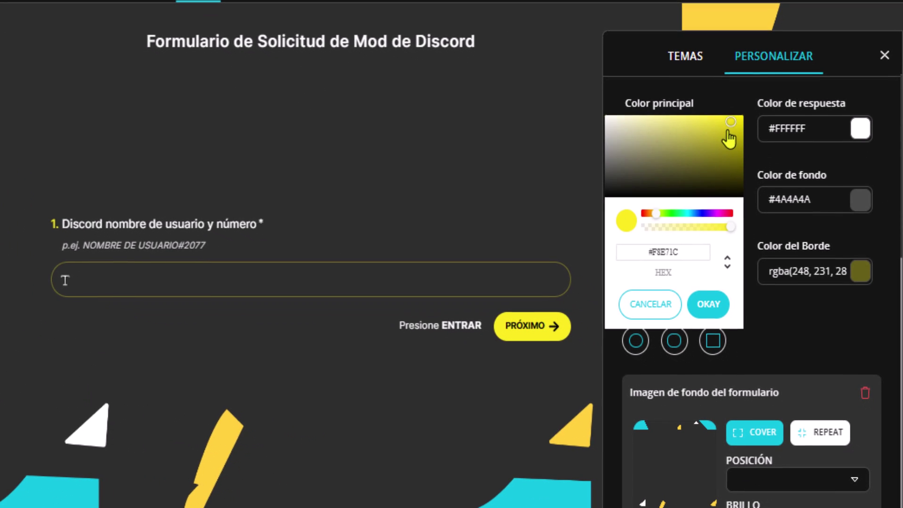
{"action": "left_click_drag", "start_coordinate": [691, 217], "coordinate": [712, 216]}
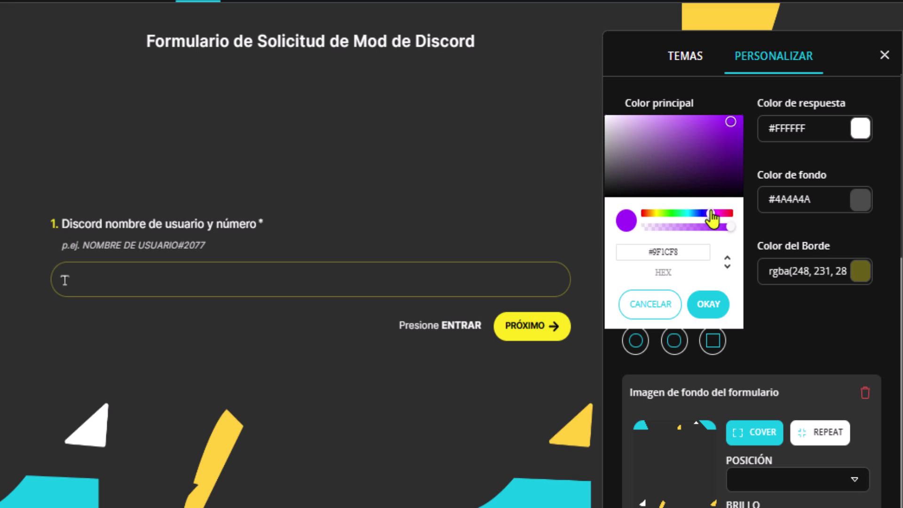
{"action": "left_click", "coordinate": [719, 118]}
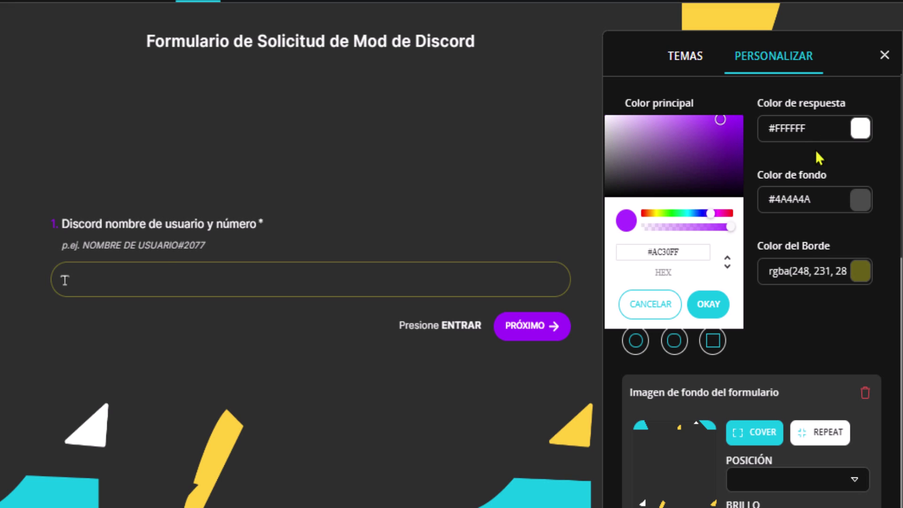
{"action": "left_click", "coordinate": [832, 190]}
Experiment with red, green and blue question text colours, ending back on white.
{"action": "left_click", "coordinate": [726, 205]}
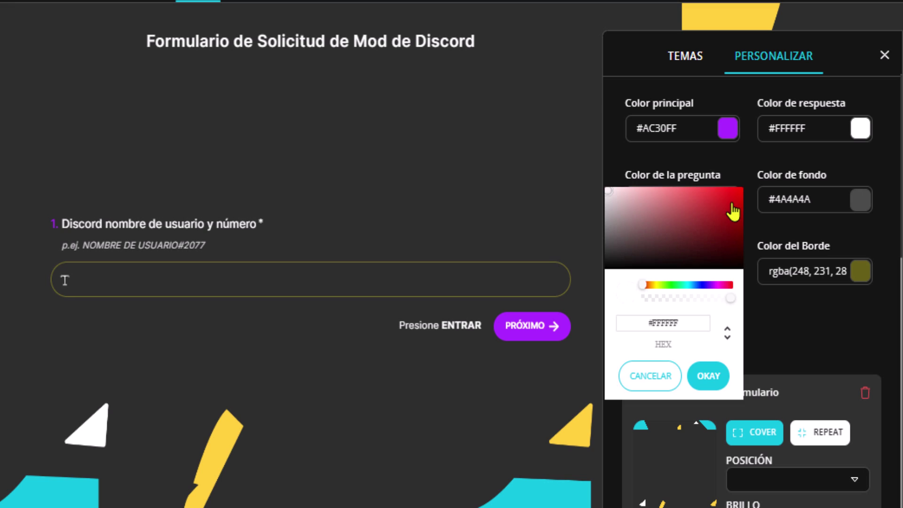
{"action": "left_click", "coordinate": [723, 205]}
{"action": "mouse_move", "coordinate": [714, 206]}
{"action": "left_mouse_down"}
{"action": "mouse_move", "coordinate": [696, 202]}
{"action": "mouse_move", "coordinate": [725, 198]}
{"action": "left_mouse_up"}
{"action": "left_click", "coordinate": [677, 286]}
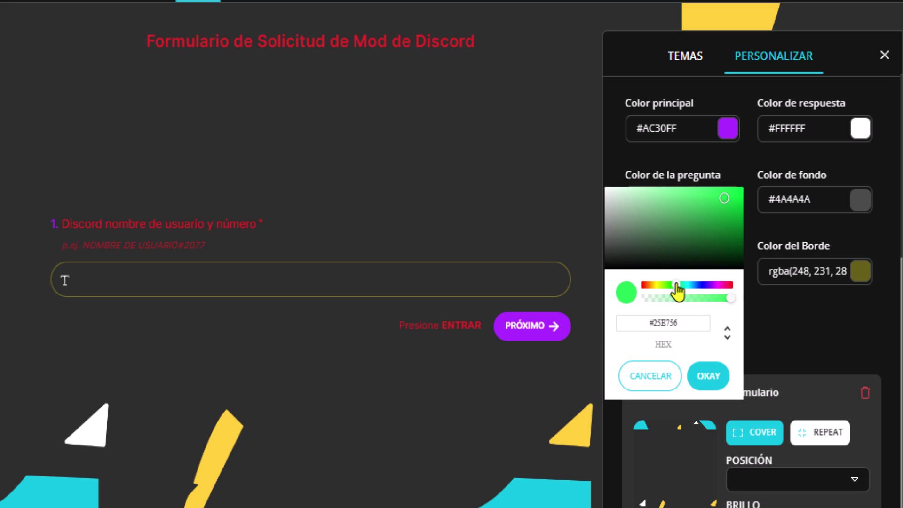
{"action": "left_click", "coordinate": [725, 197]}
{"action": "left_click", "coordinate": [726, 197]}
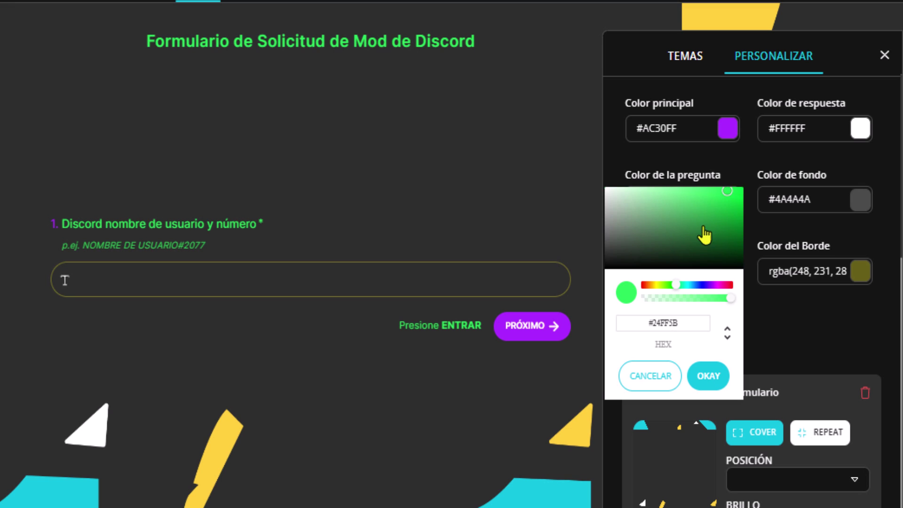
{"action": "left_click", "coordinate": [693, 285]}
{"action": "left_click_drag", "start_coordinate": [695, 288], "coordinate": [637, 288]}
{"action": "left_click_drag", "start_coordinate": [637, 210], "coordinate": [606, 193]}
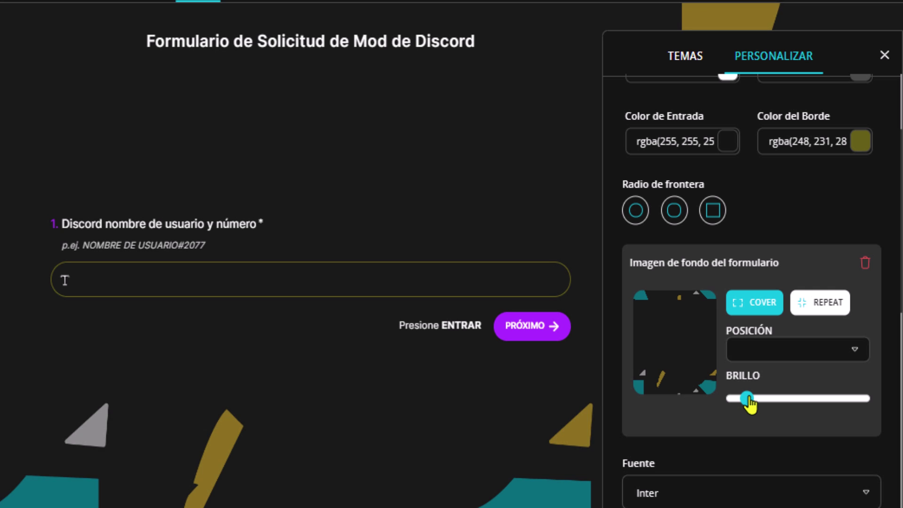
Dim the background image, give answer boxes fully rounded corners, and close the customisation panel.
{"action": "left_click_drag", "start_coordinate": [749, 403], "coordinate": [739, 405]}
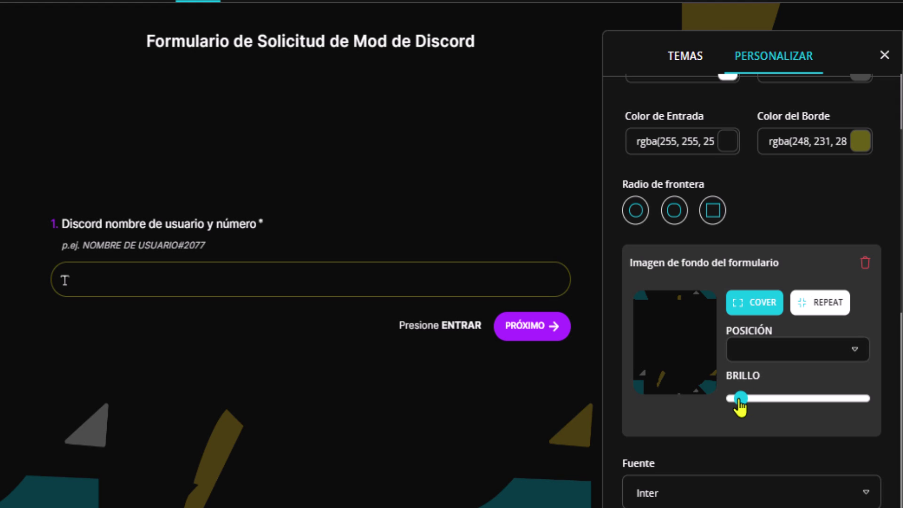
{"action": "scroll", "coordinate": [726, 297], "scroll_direction": "down", "scroll_amount": 4}
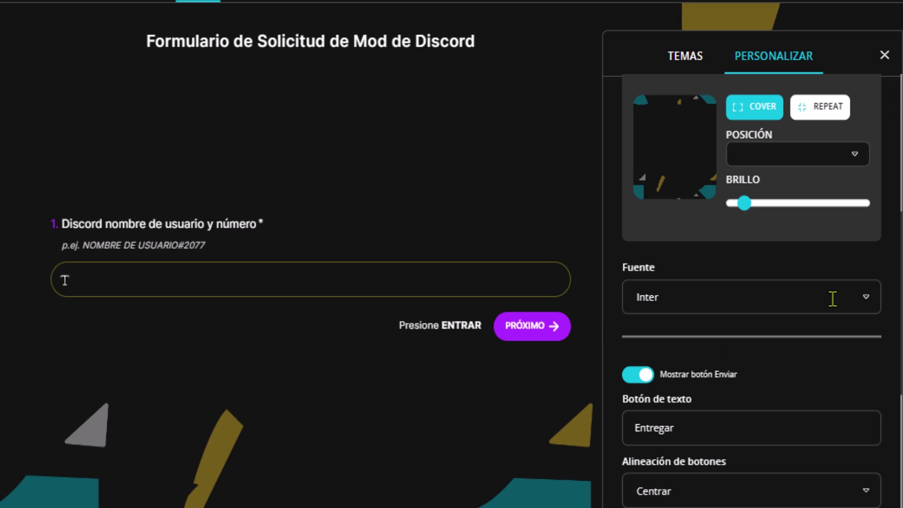
{"action": "scroll", "coordinate": [735, 303], "scroll_direction": "down", "scroll_amount": 5}
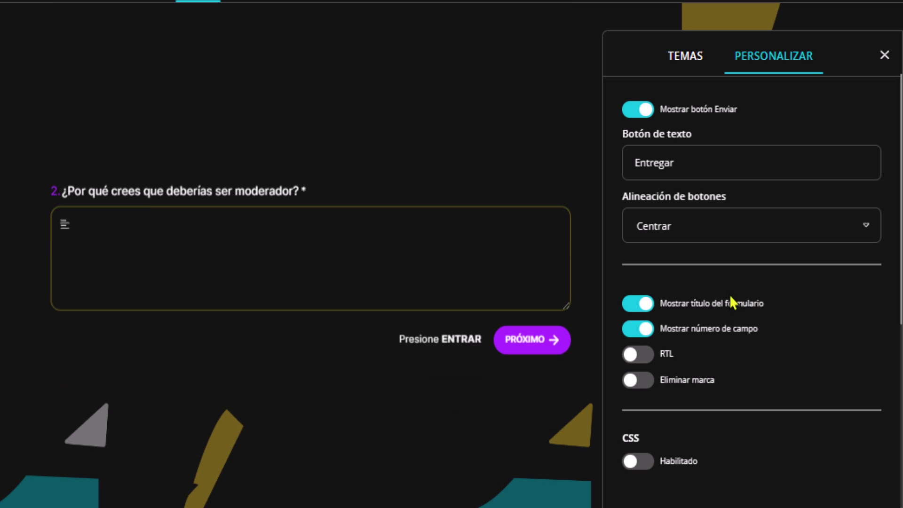
{"action": "scroll", "coordinate": [469, 222], "scroll_direction": "up", "scroll_amount": 2}
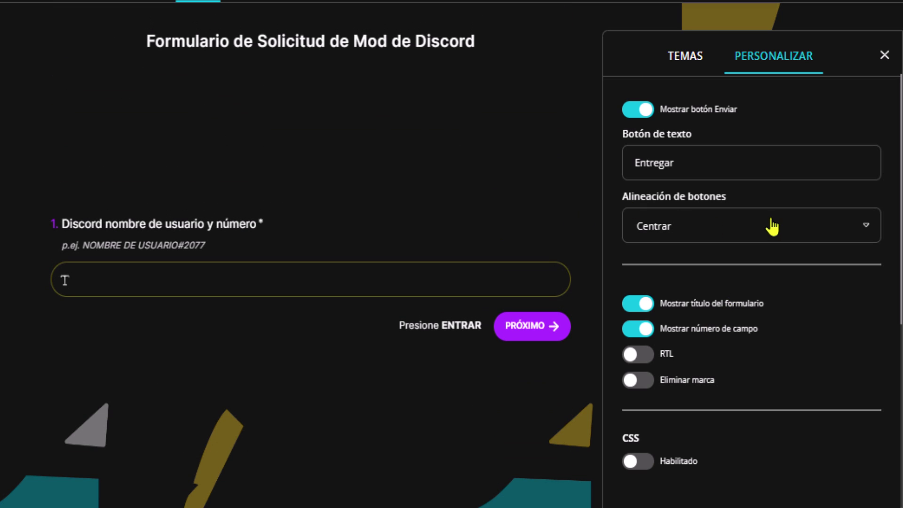
{"action": "scroll", "coordinate": [774, 226], "scroll_direction": "up", "scroll_amount": 8}
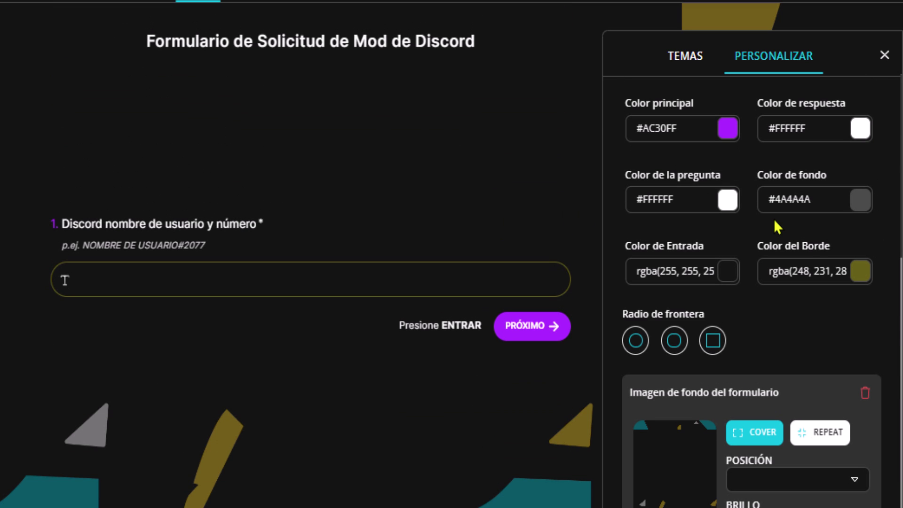
{"action": "left_click", "coordinate": [636, 344]}
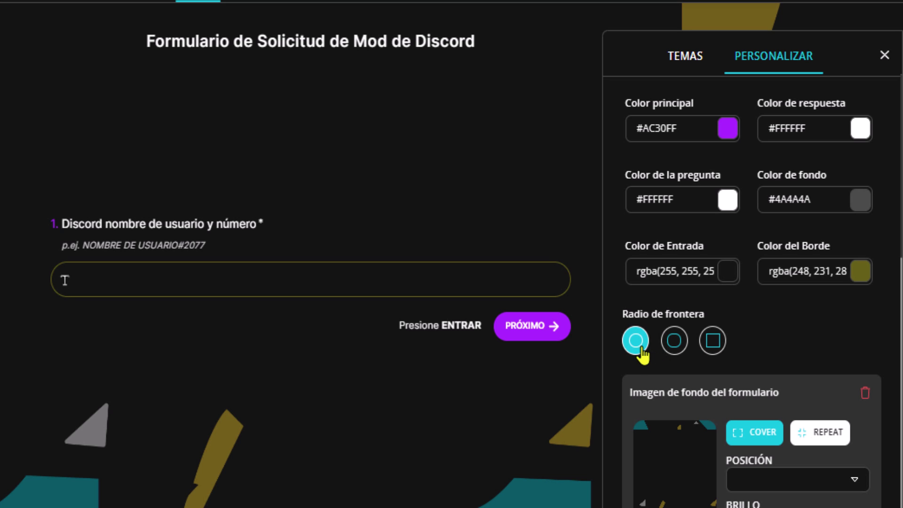
{"action": "left_click", "coordinate": [672, 345]}
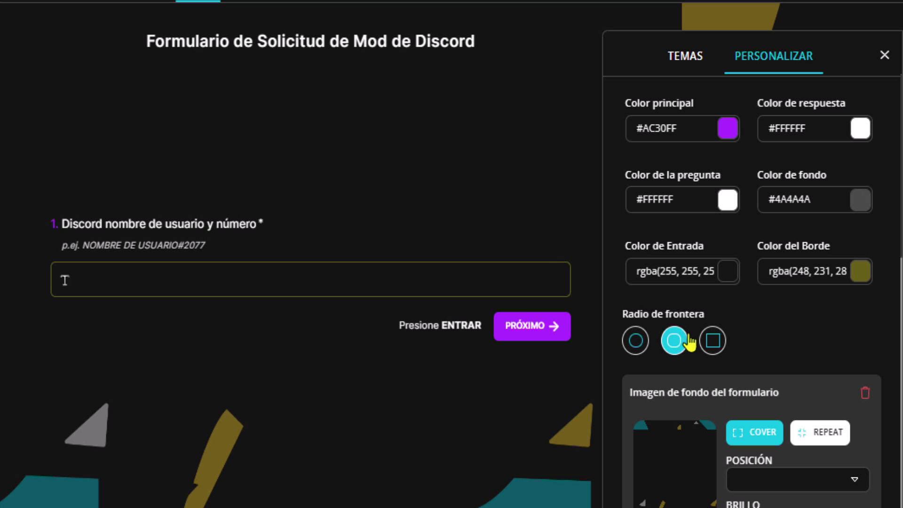
{"action": "left_click", "coordinate": [709, 343]}
{"action": "left_click", "coordinate": [632, 343]}
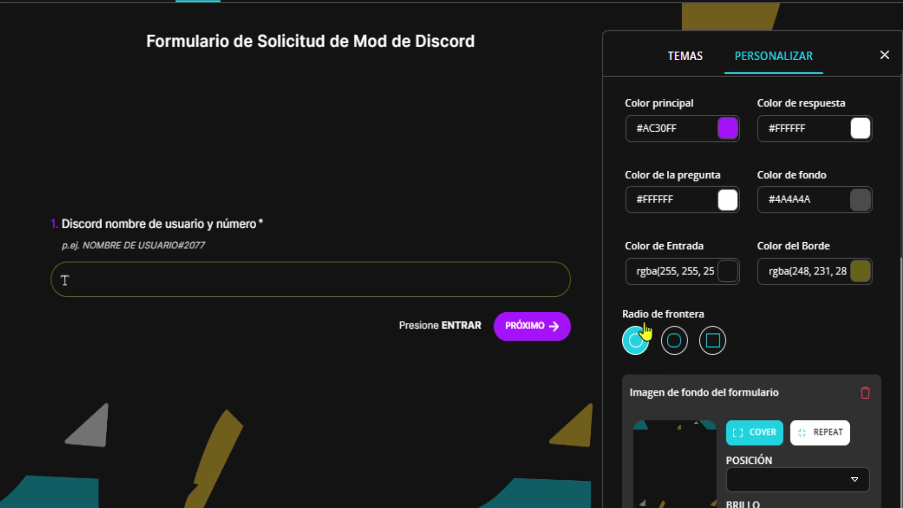
{"action": "left_click", "coordinate": [883, 55]}
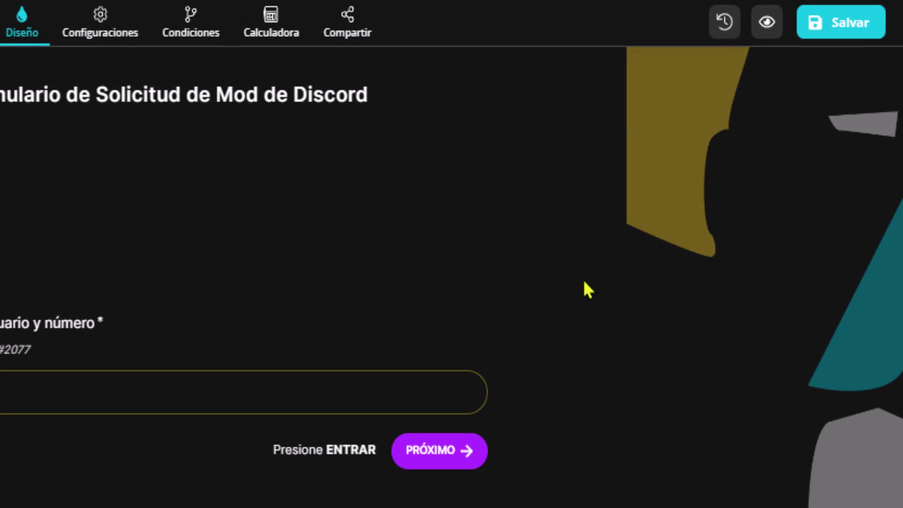
Save the design, review the Configuraciones toggles, then return to the Editar tab.
{"action": "left_click", "coordinate": [842, 26]}
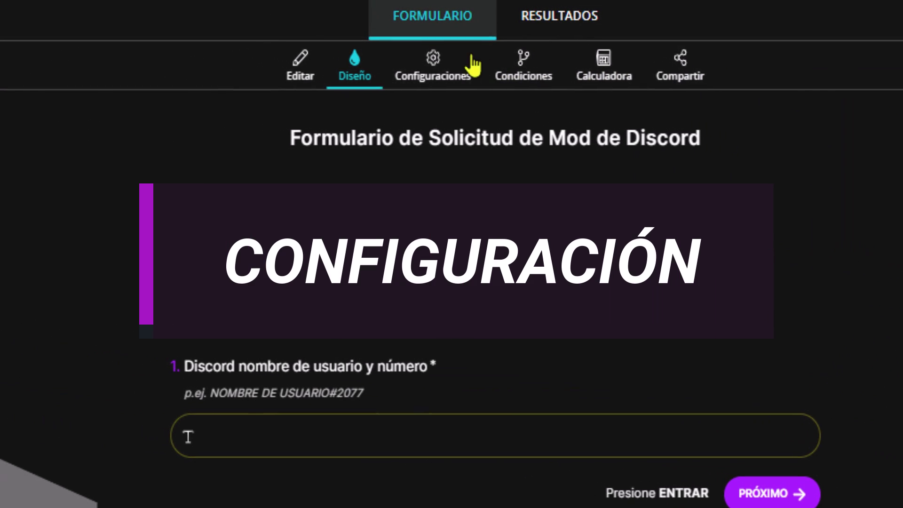
{"action": "left_click", "coordinate": [448, 66]}
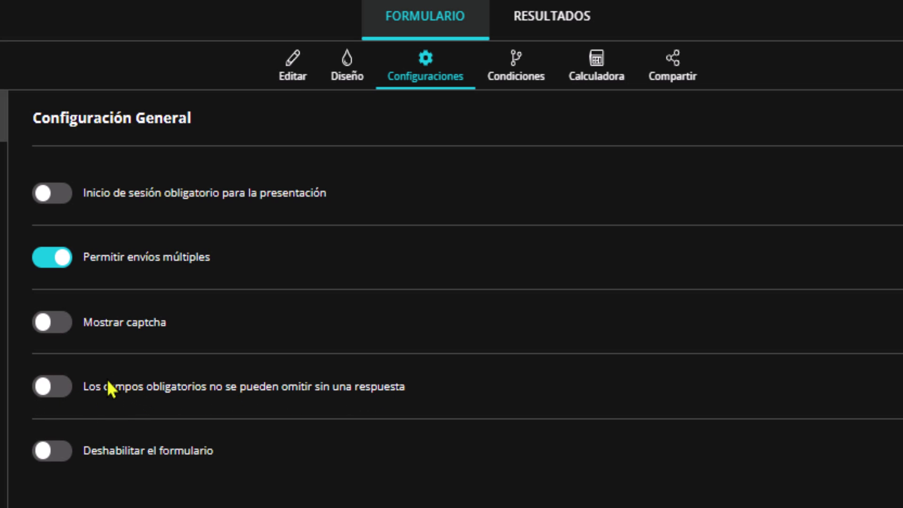
{"action": "left_click", "coordinate": [293, 66]}
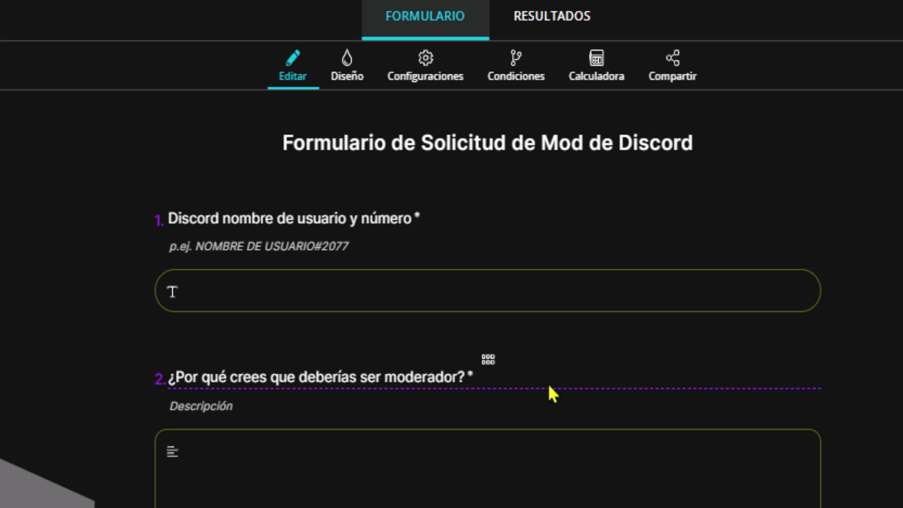
Keep question 2 required in its Texto largo settings, then bring up the pricing plans.
{"action": "left_click", "coordinate": [549, 391]}
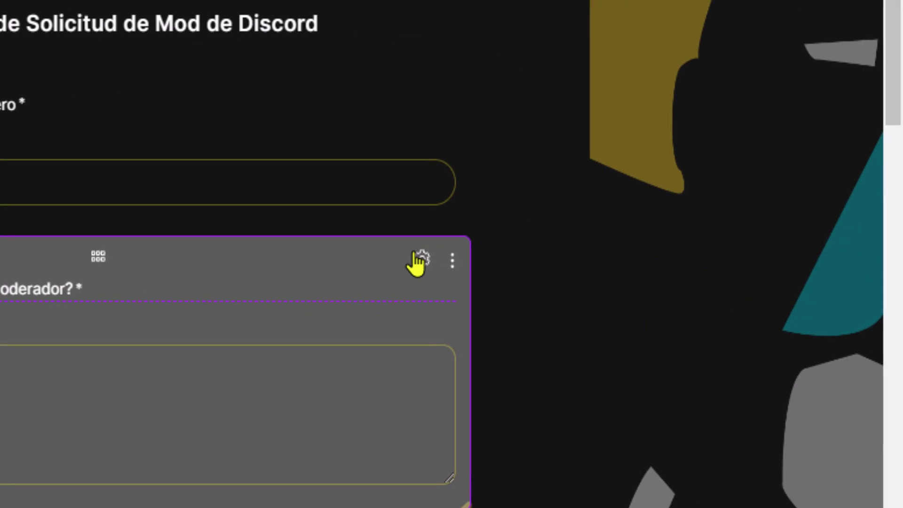
{"action": "left_click", "coordinate": [416, 258]}
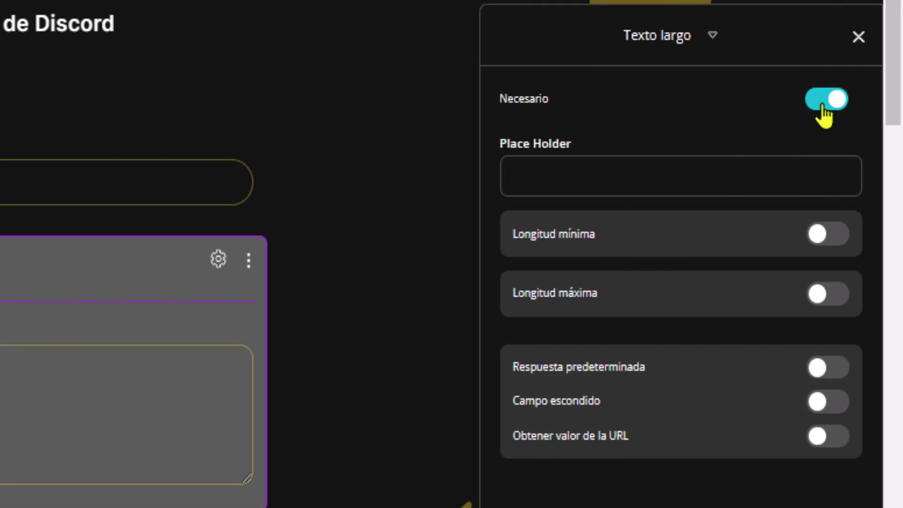
{"action": "left_click", "coordinate": [823, 108]}
{"action": "left_click", "coordinate": [824, 108]}
{"action": "left_click", "coordinate": [859, 37]}
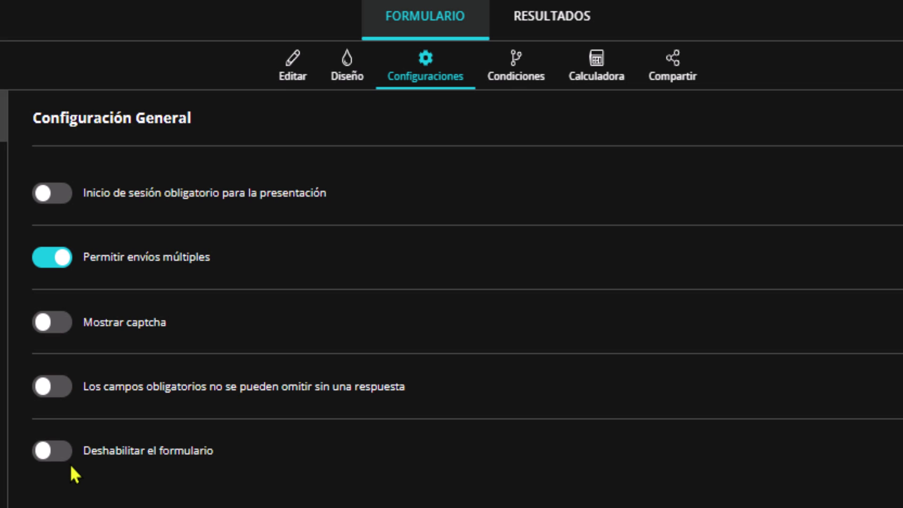
{"action": "mouse_move", "coordinate": [91, 141]}
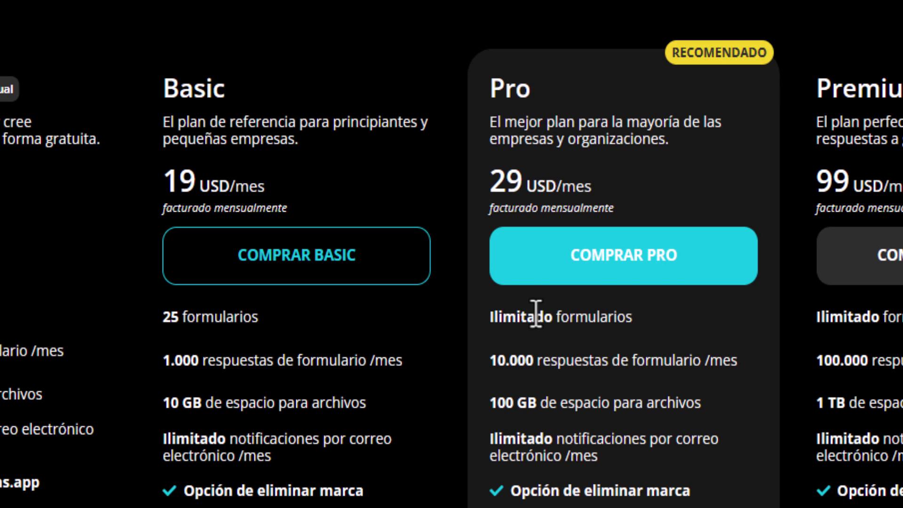
Start Pro plan checkout, apply a new discount code, and choose annual billing.
{"action": "scroll", "coordinate": [536, 313], "scroll_direction": "down", "scroll_amount": 2}
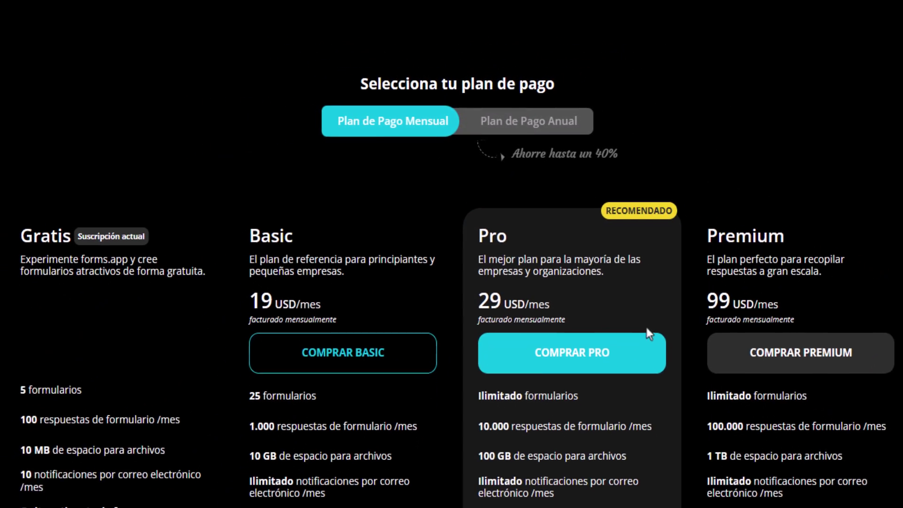
{"action": "left_click", "coordinate": [537, 359]}
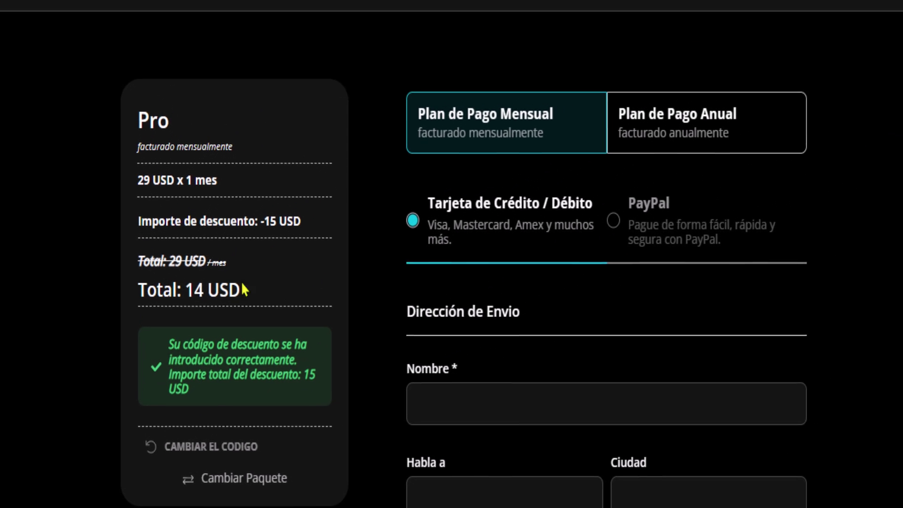
{"action": "left_click", "coordinate": [210, 447]}
{"action": "left_click", "coordinate": [141, 270]}
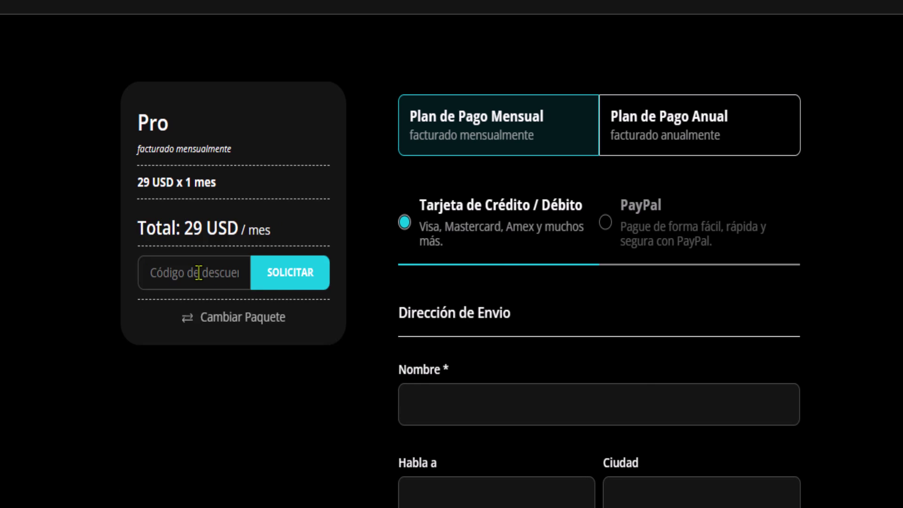
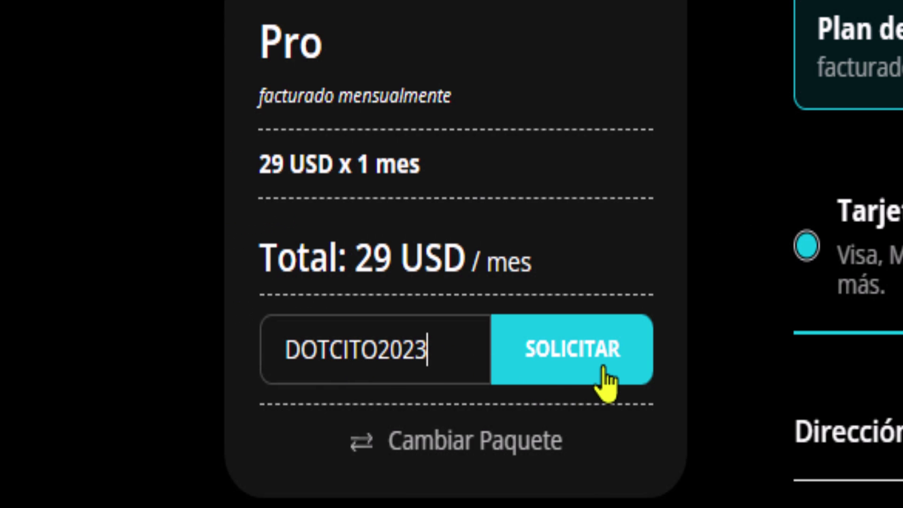
{"action": "left_click", "coordinate": [604, 372]}
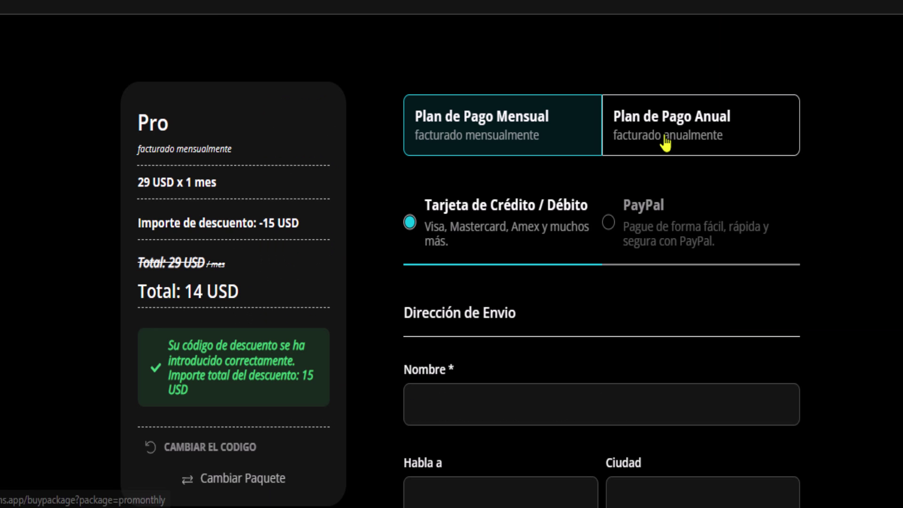
{"action": "left_click", "coordinate": [665, 144]}
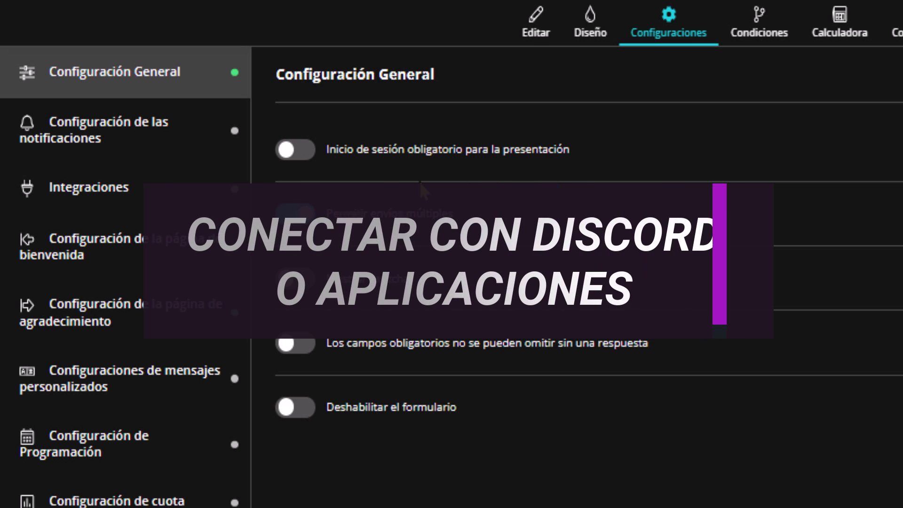
In Integraciones, find Discord and start connecting it to the form.
{"action": "left_click", "coordinate": [121, 191]}
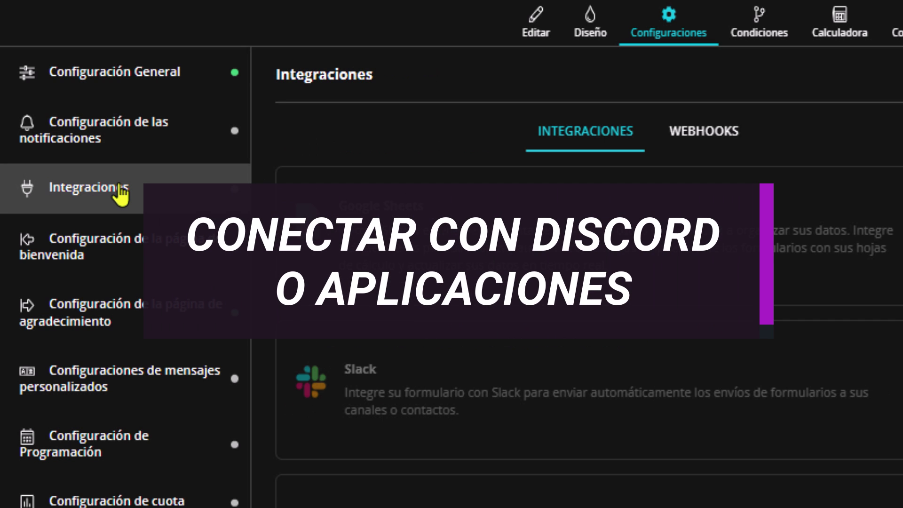
{"action": "scroll", "coordinate": [349, 186], "scroll_direction": "down", "scroll_amount": 10}
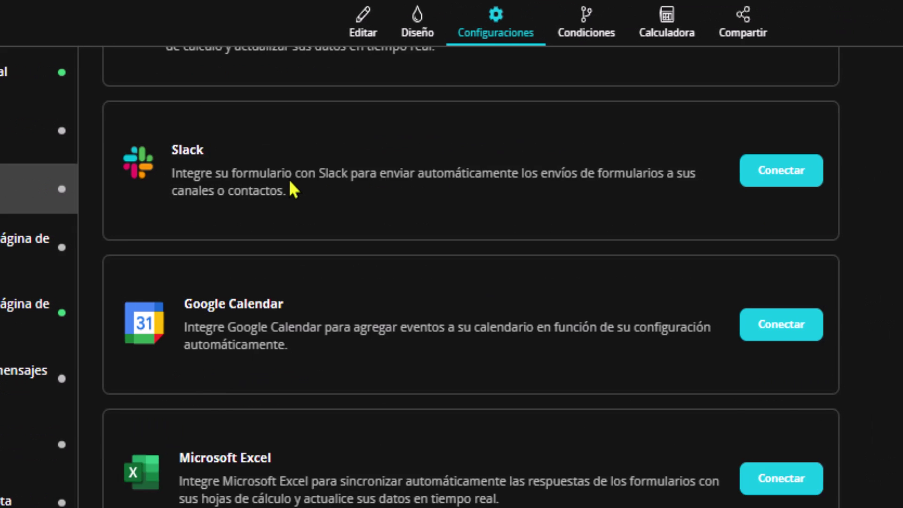
{"action": "scroll", "coordinate": [349, 187], "scroll_direction": "down", "scroll_amount": 5}
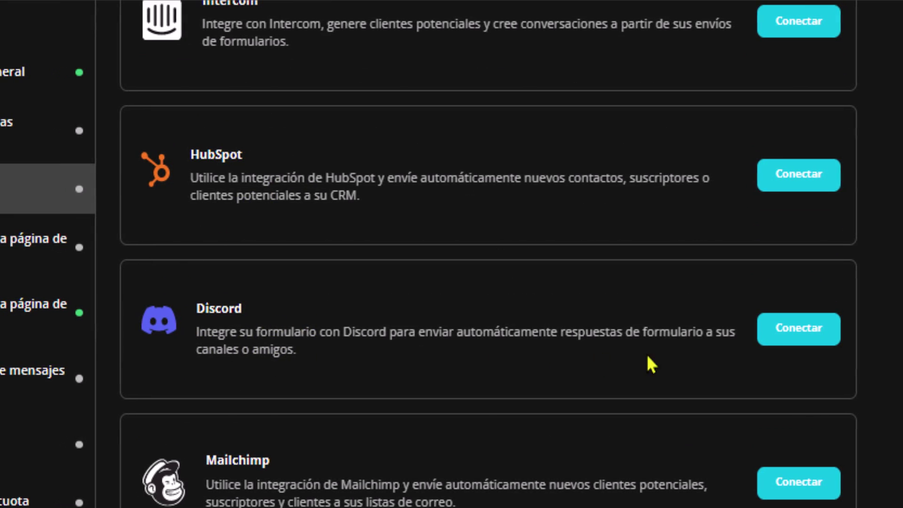
{"action": "left_click", "coordinate": [794, 347]}
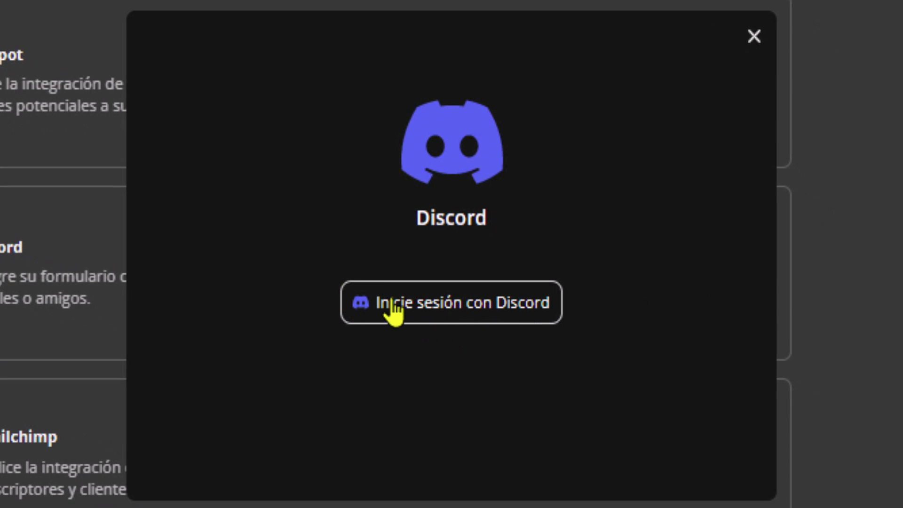
Sign in with Discord and add the bot to Dotcord with channel and message permissions.
{"action": "left_click", "coordinate": [394, 312]}
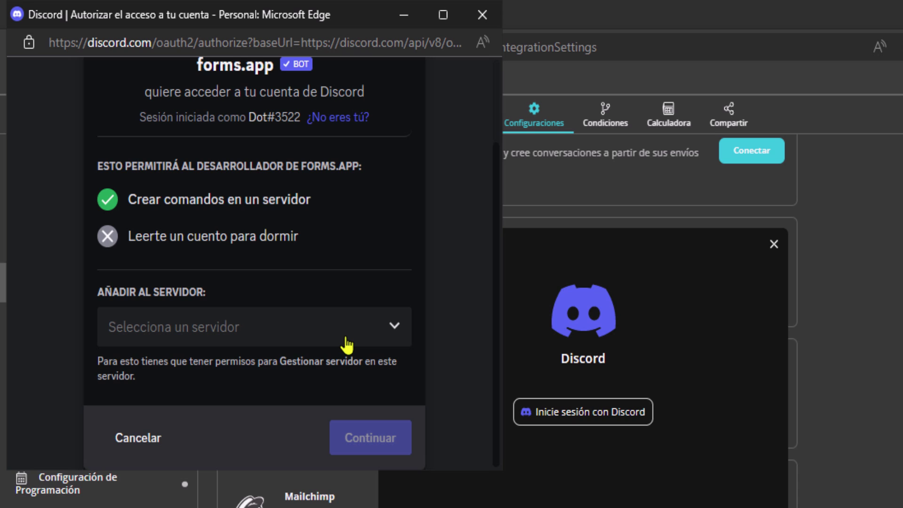
{"action": "left_click", "coordinate": [347, 338]}
{"action": "left_click", "coordinate": [243, 137]}
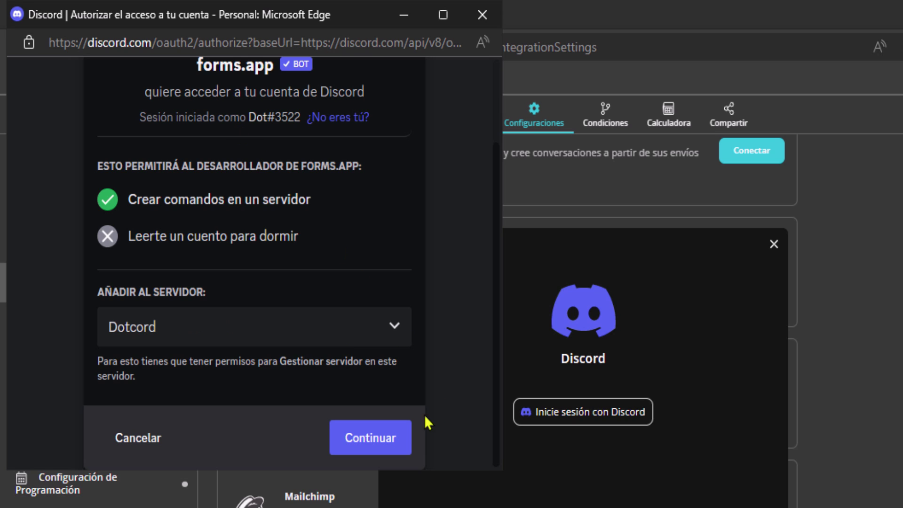
{"action": "left_click", "coordinate": [399, 445]}
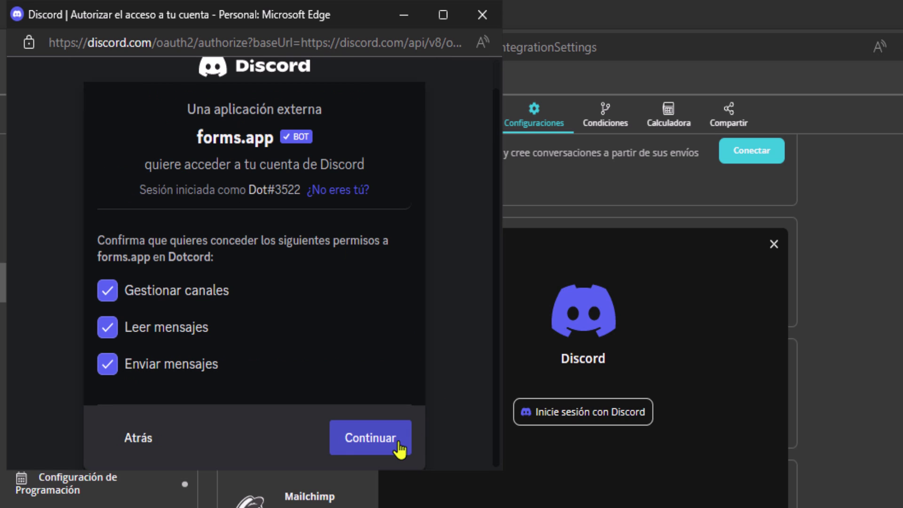
{"action": "left_click", "coordinate": [339, 446]}
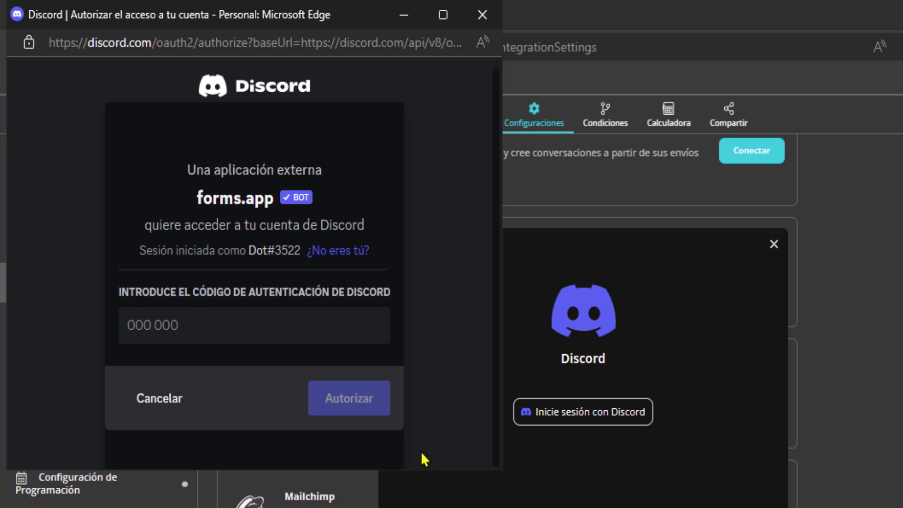
Enter the authentication code and authorise forms.app.
{"action": "left_click_drag", "start_coordinate": [500, 470], "coordinate": [751, 507]}
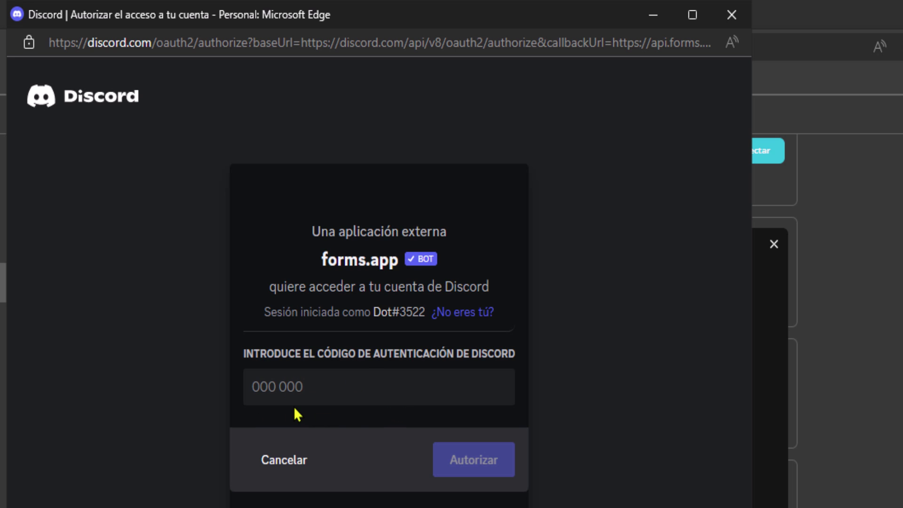
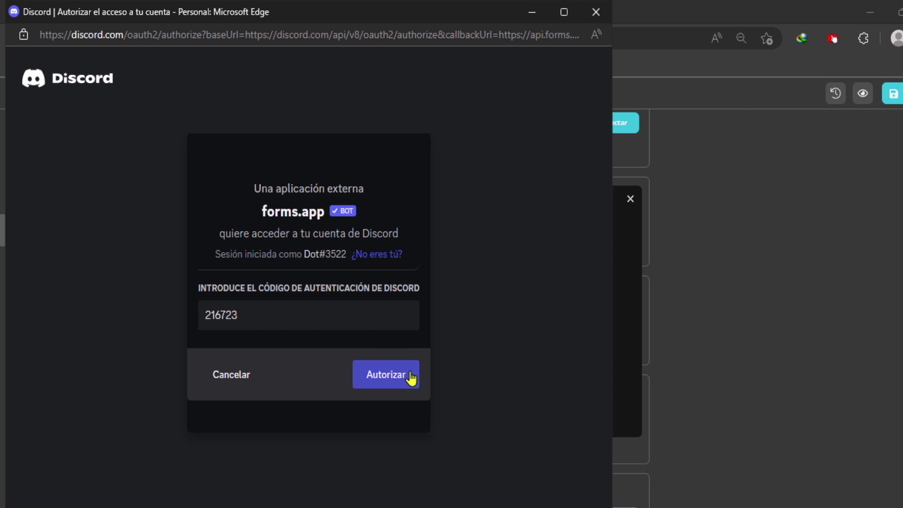
{"action": "left_click", "coordinate": [408, 374]}
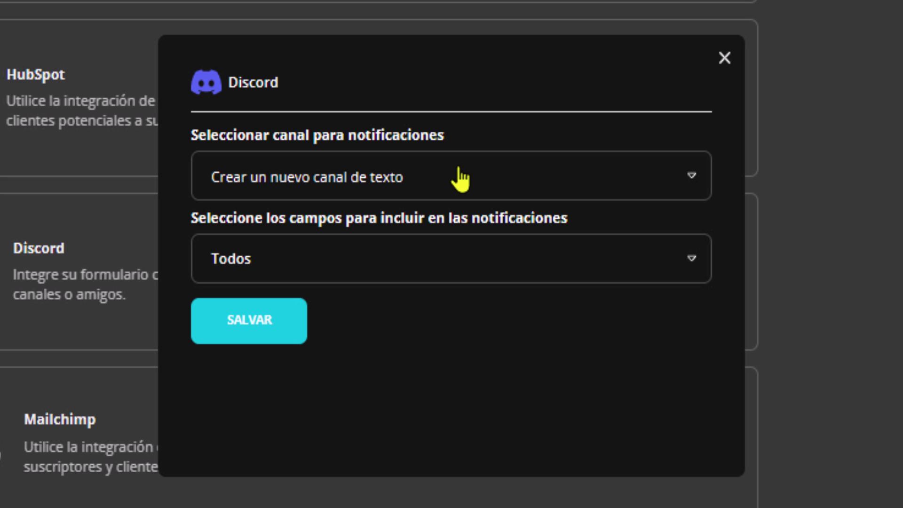
Open the Seleccionar canal para notificaciones dropdown to view the channel options.
{"action": "left_click", "coordinate": [458, 178]}
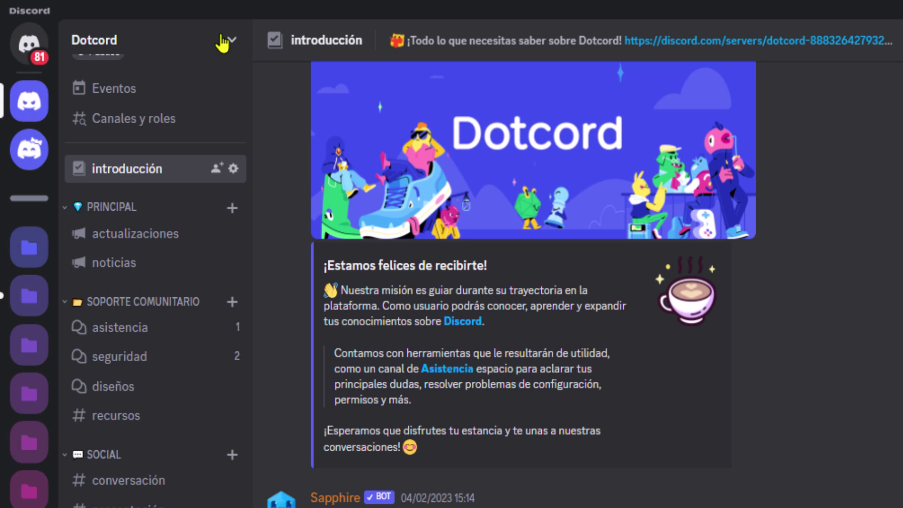
Open the forms.app role in the Dotcord server's role settings.
{"action": "left_click", "coordinate": [222, 40]}
{"action": "key", "text": "Escape"}
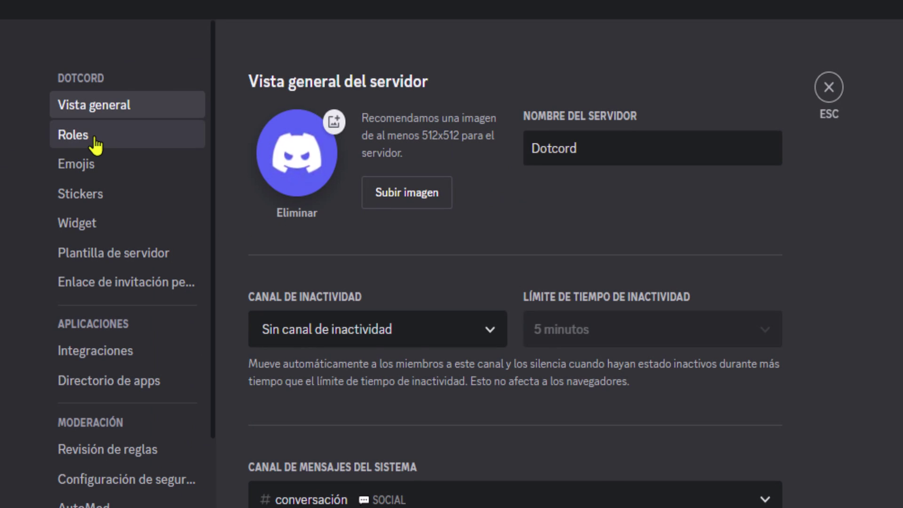
{"action": "left_click", "coordinate": [95, 139]}
{"action": "scroll", "coordinate": [464, 468], "scroll_direction": "down", "scroll_amount": 10}
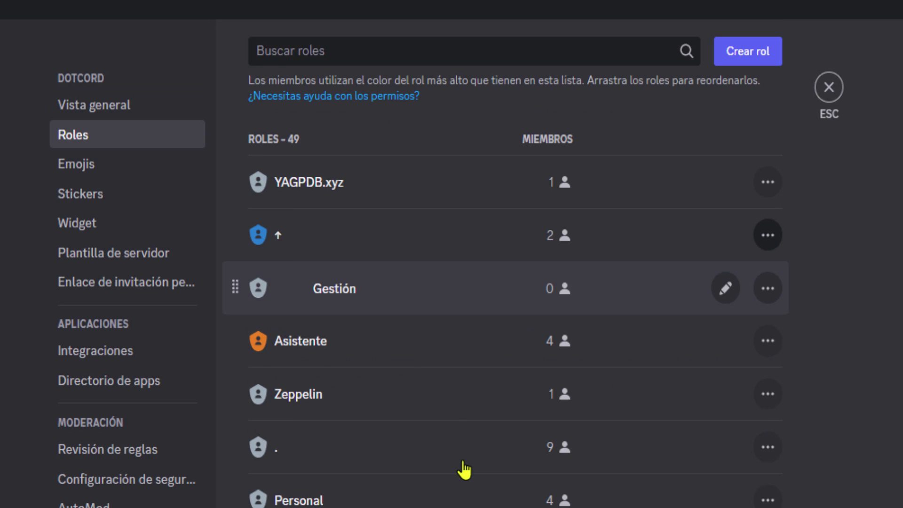
{"action": "scroll", "coordinate": [463, 469], "scroll_direction": "down", "scroll_amount": 20}
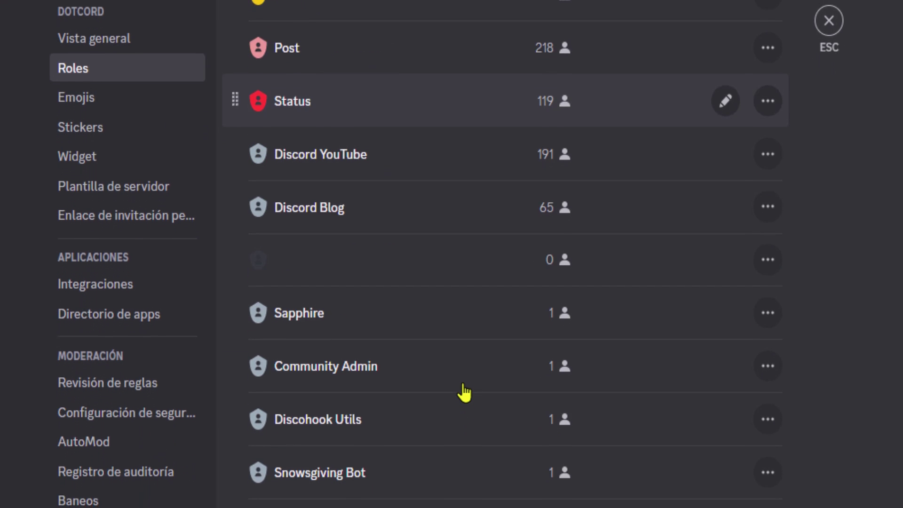
{"action": "left_click", "coordinate": [317, 486]}
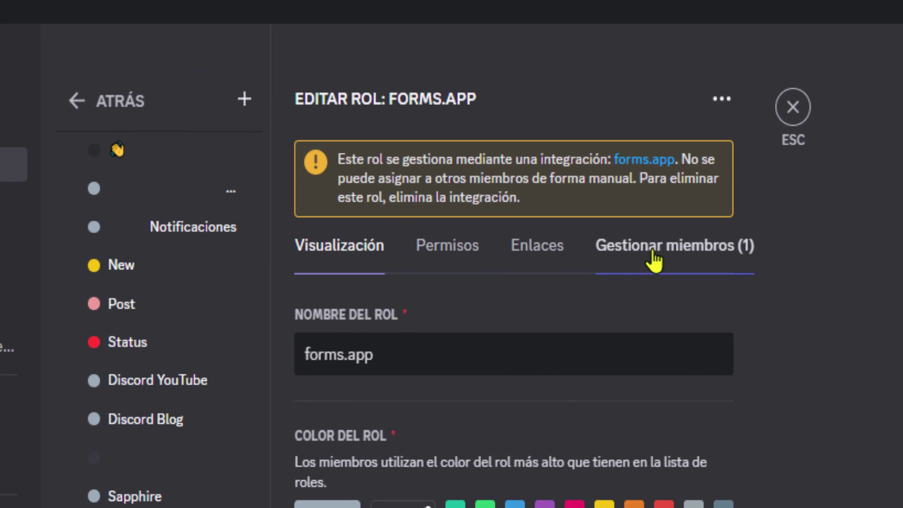
Verify the forms.app bot holds the role via its member list and profile, then return to forms.app.
{"action": "left_click", "coordinate": [654, 258]}
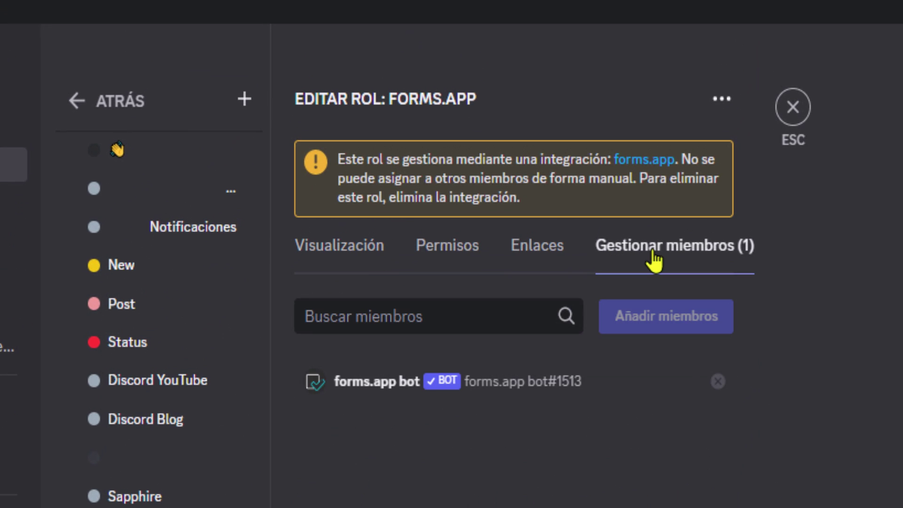
{"action": "left_click", "coordinate": [378, 383]}
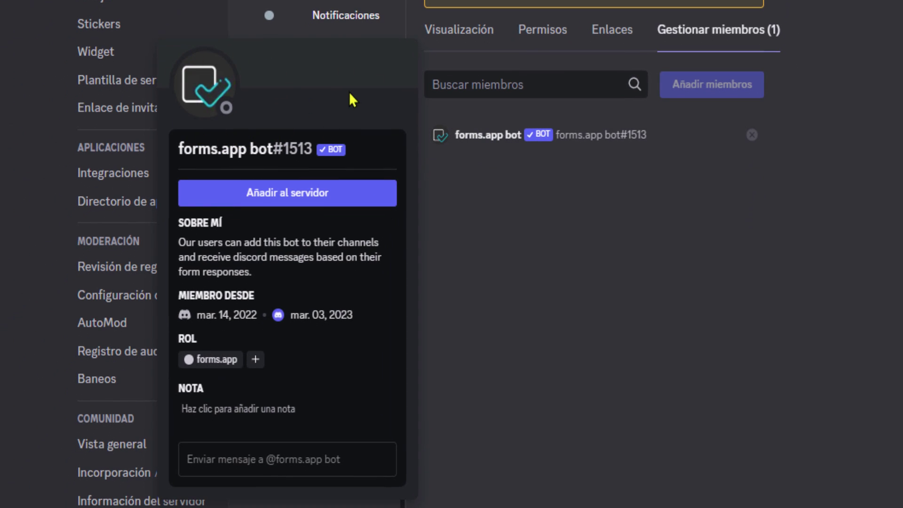
{"action": "left_click", "coordinate": [567, 213]}
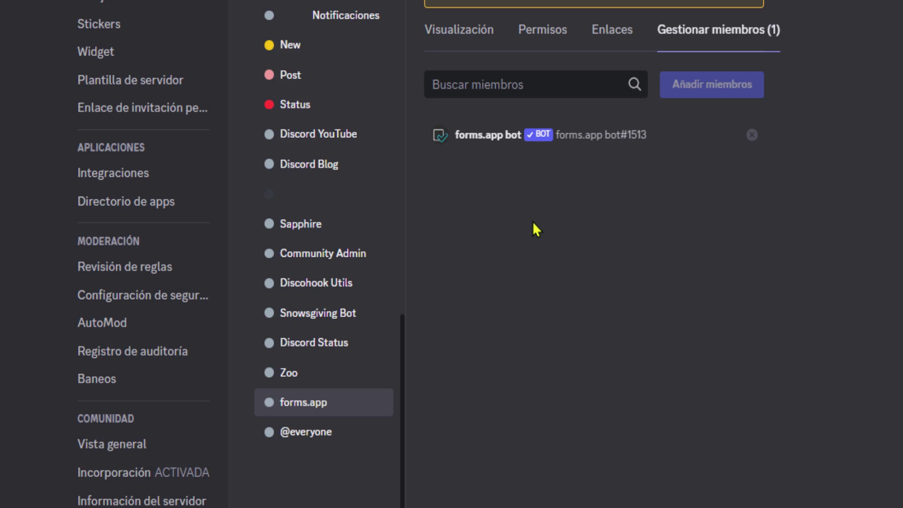
{"action": "left_click", "coordinate": [57, 458]}
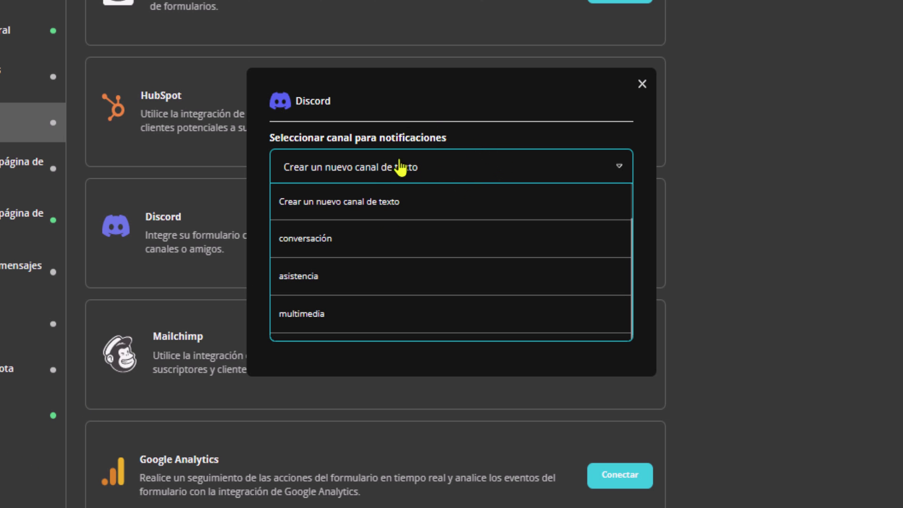
Post Discord notifications to a new text channel with fields set to 'Todos', and save the connection.
{"action": "left_click", "coordinate": [419, 213]}
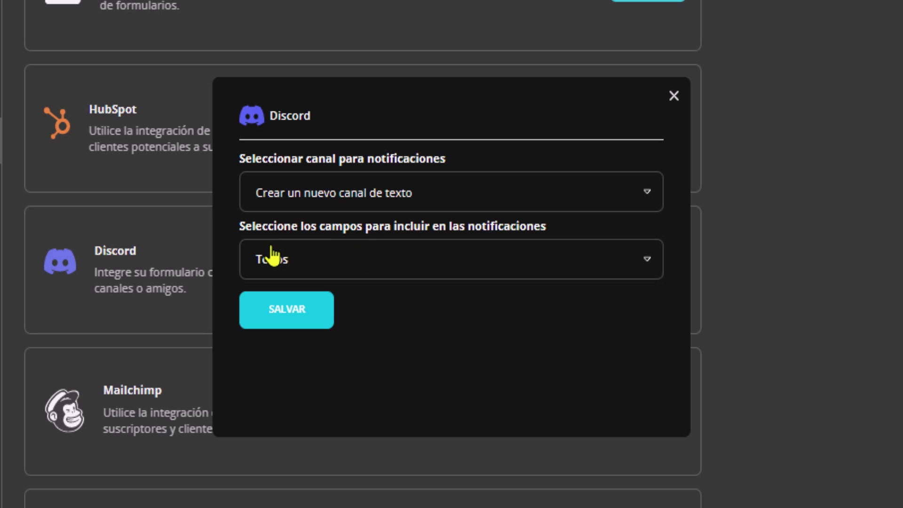
{"action": "left_click", "coordinate": [414, 272]}
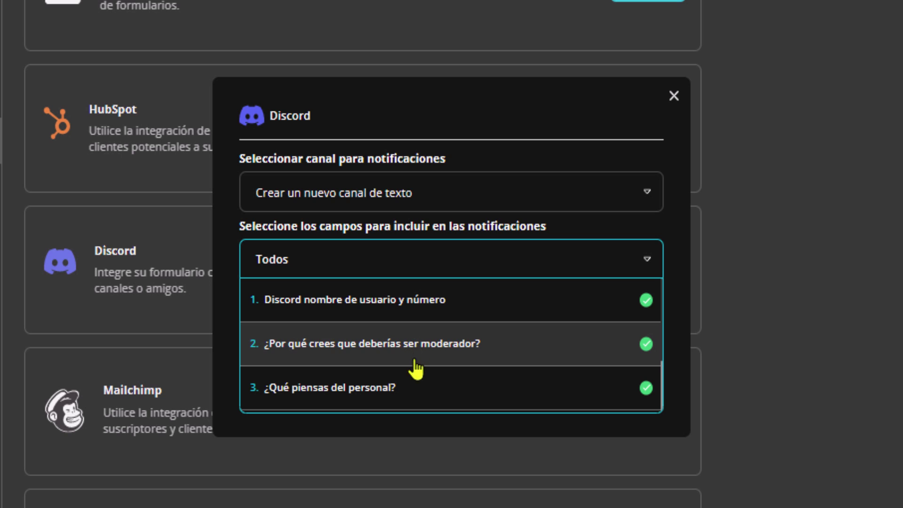
{"action": "scroll", "coordinate": [435, 381], "scroll_direction": "down", "scroll_amount": 2}
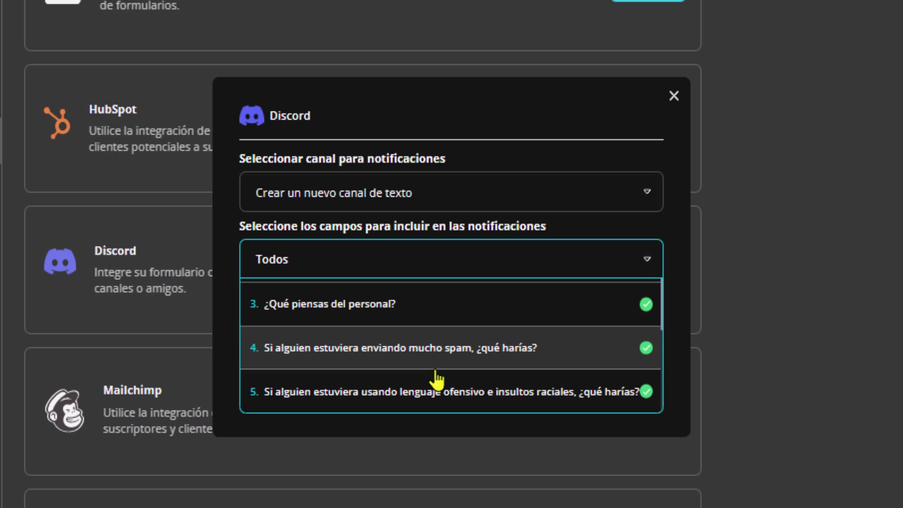
{"action": "left_click", "coordinate": [490, 360]}
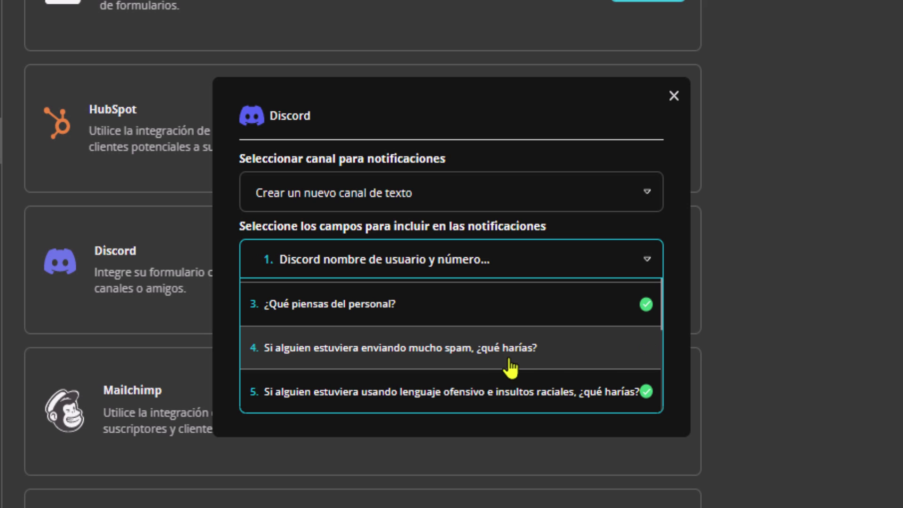
{"action": "left_click", "coordinate": [596, 356]}
{"action": "left_click", "coordinate": [461, 235]}
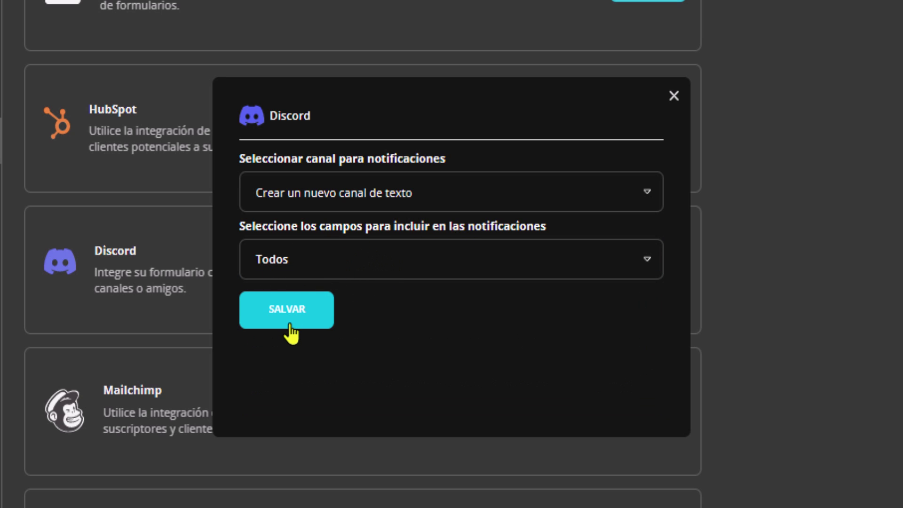
{"action": "left_click", "coordinate": [289, 324]}
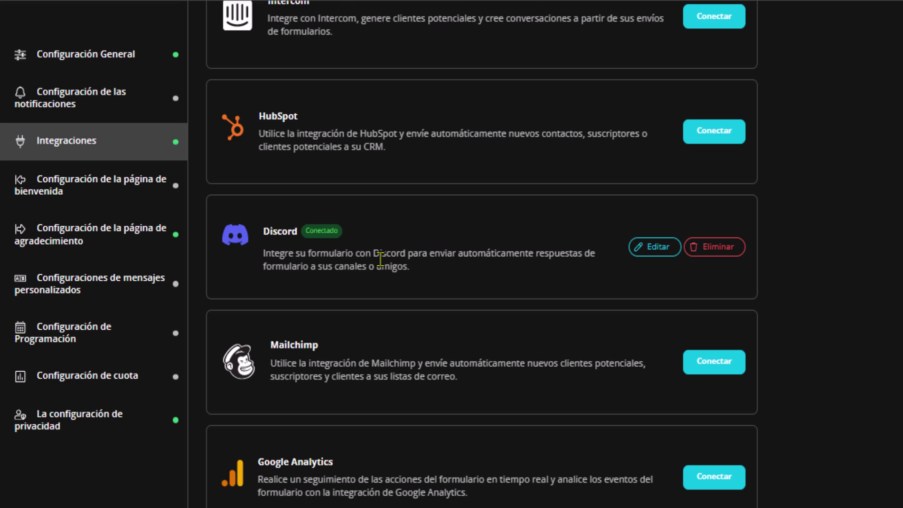
{"action": "scroll", "coordinate": [380, 258], "scroll_direction": "up", "scroll_amount": 15}
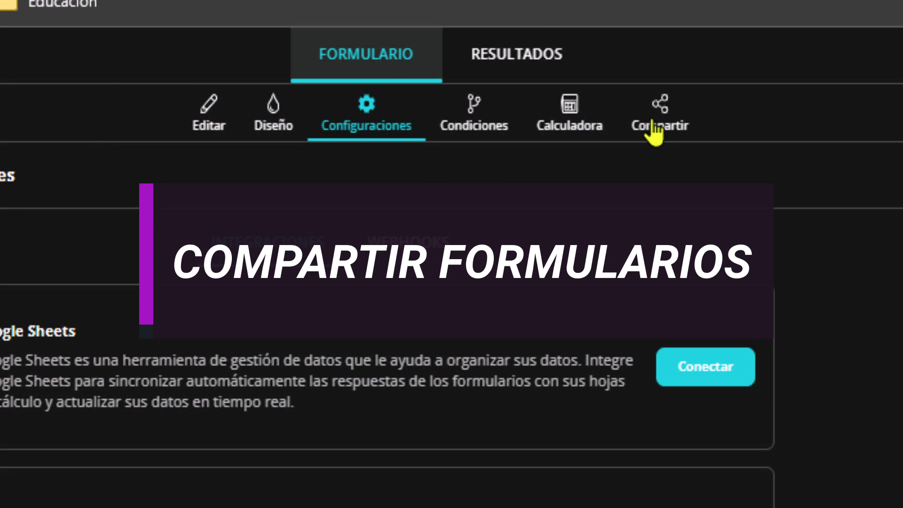
Open the live form from the Compartir tab using Abrir.
{"action": "left_click", "coordinate": [652, 125]}
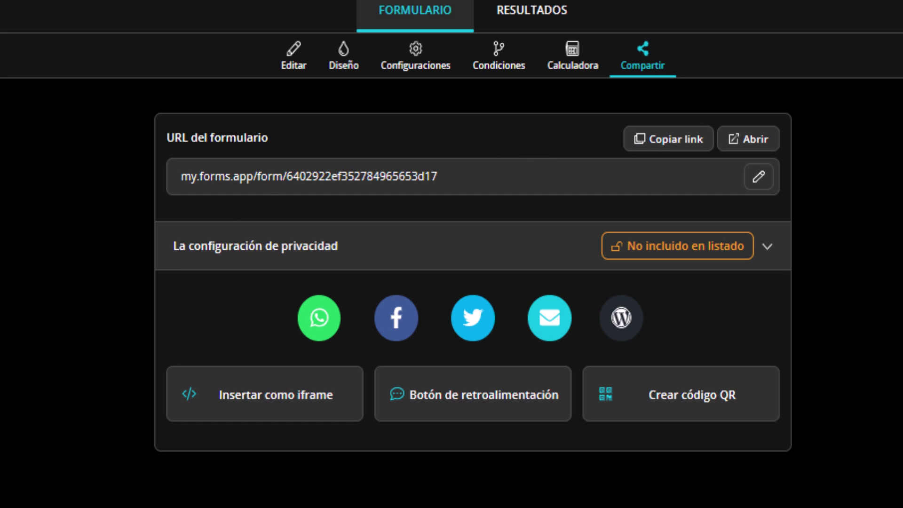
{"action": "left_click", "coordinate": [747, 144]}
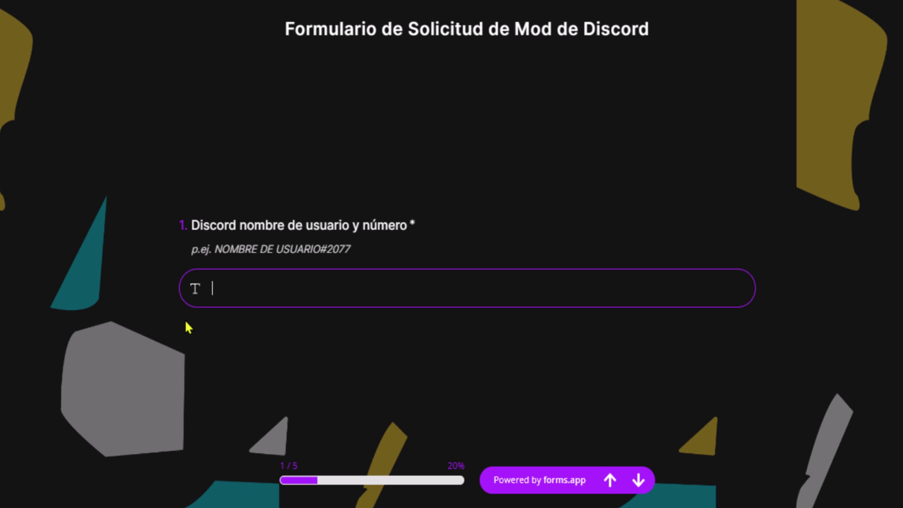
Submit the completed test application from the form's last question.
{"action": "left_click", "coordinate": [460, 353]}
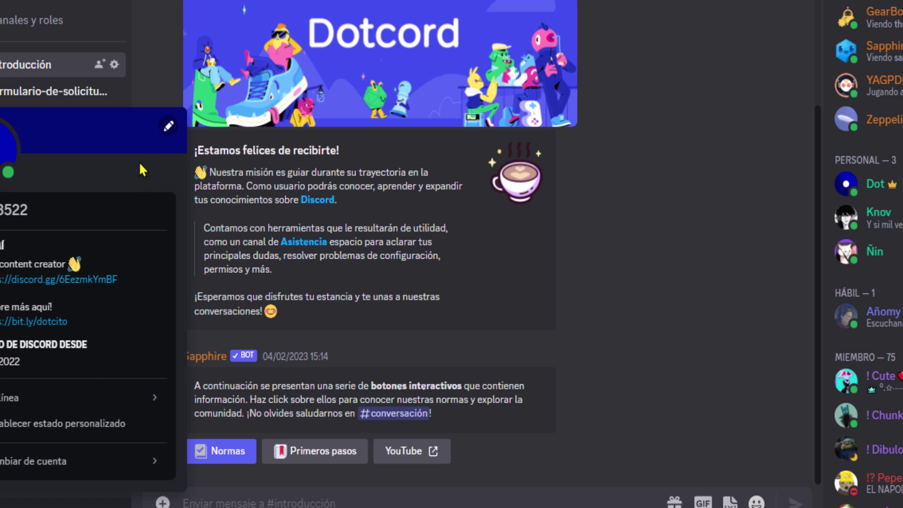
View the forms.app bot's test application post in the formulario-de-solicitud-de-mod-de-discord channel.
{"action": "left_click", "coordinate": [151, 72]}
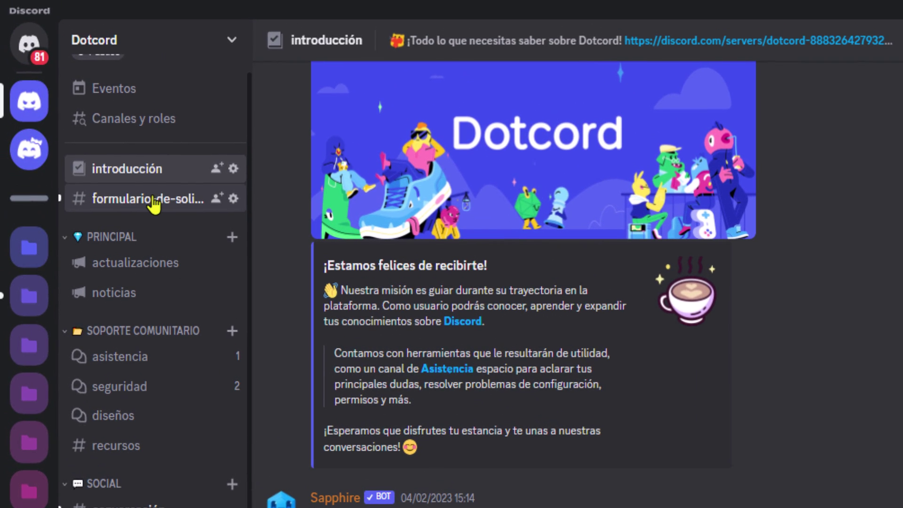
{"action": "left_click", "coordinate": [47, 93]}
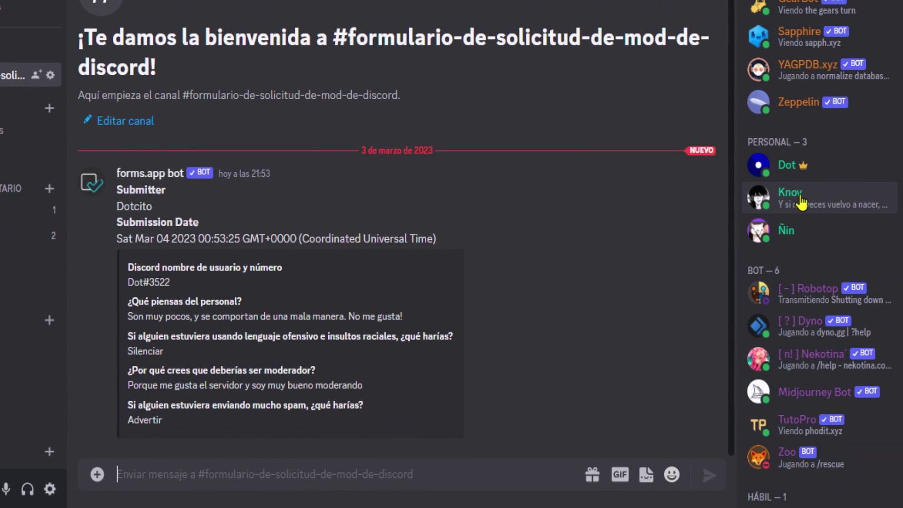
{"action": "scroll", "coordinate": [865, 233], "scroll_direction": "down", "scroll_amount": 15}
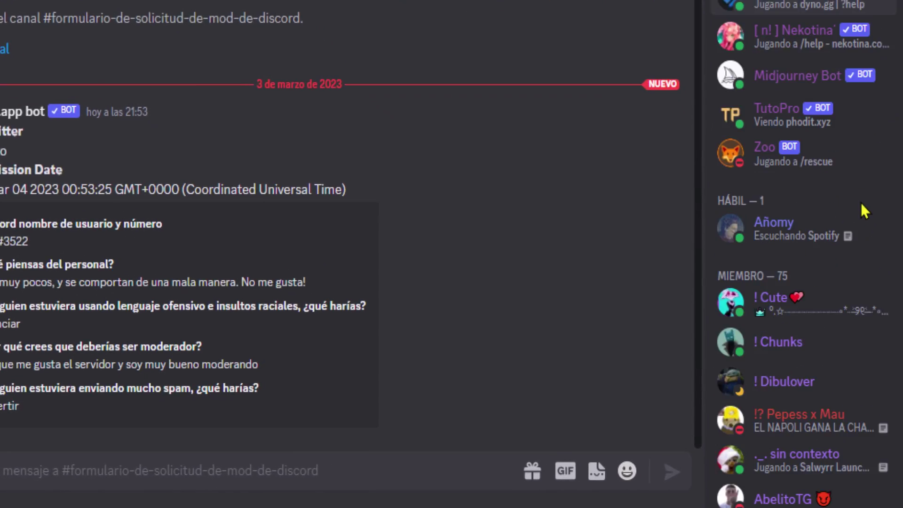
{"action": "scroll", "coordinate": [855, 165], "scroll_direction": "up", "scroll_amount": 15}
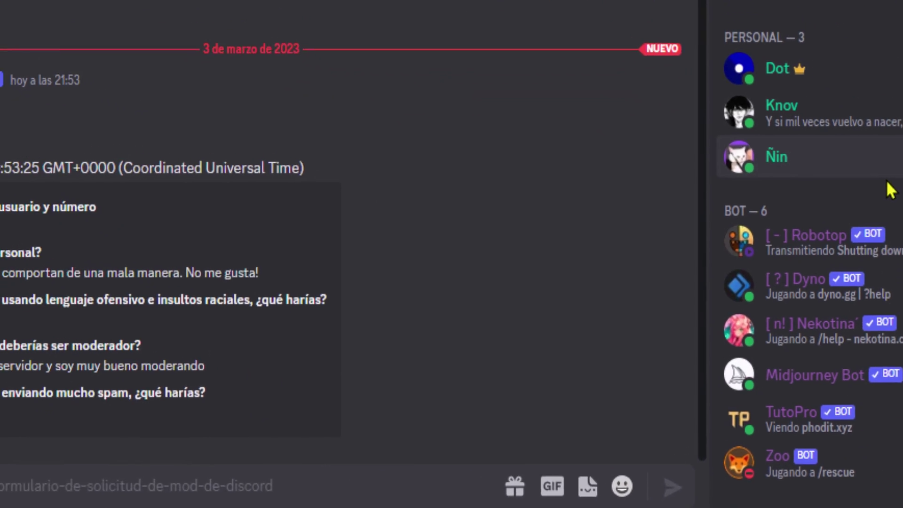
Make formulario-de-solicitud-de-mod-de-discord a private channel and select the Asistente role for access.
{"action": "right_click", "coordinate": [202, 214]}
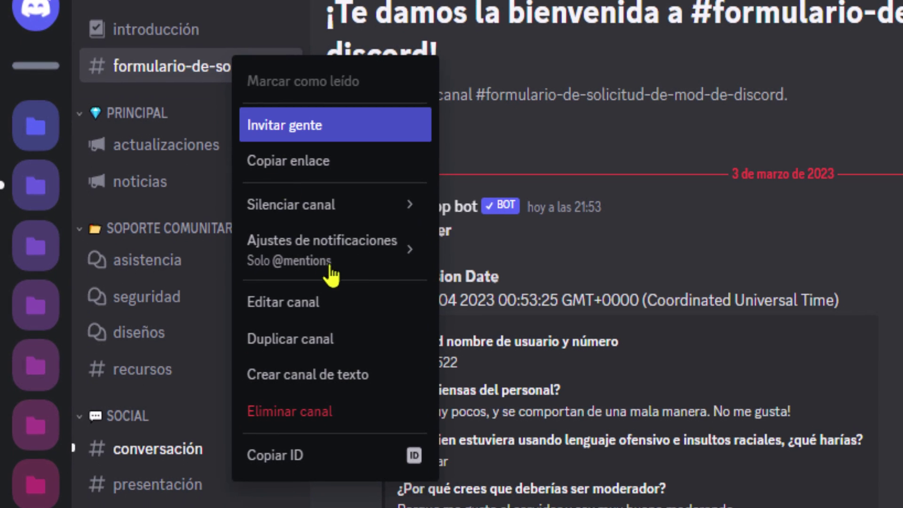
{"action": "left_click", "coordinate": [329, 345]}
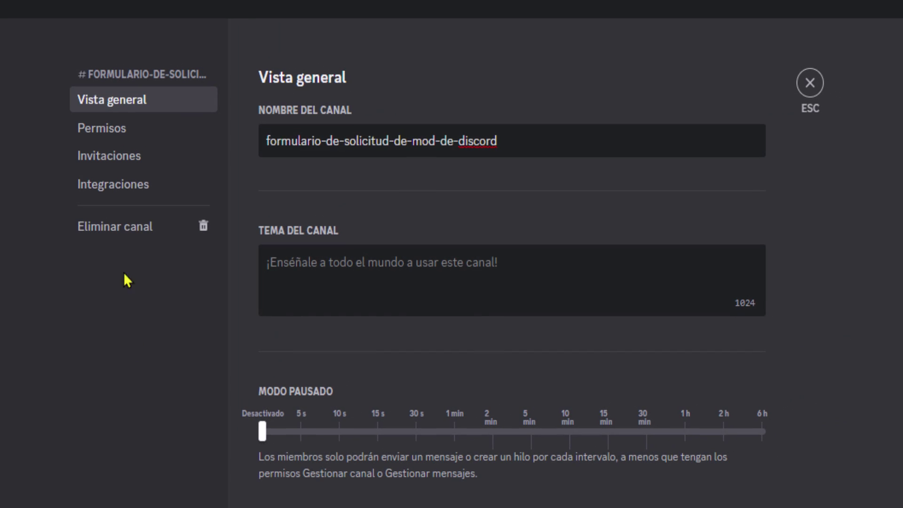
{"action": "left_click", "coordinate": [100, 131]}
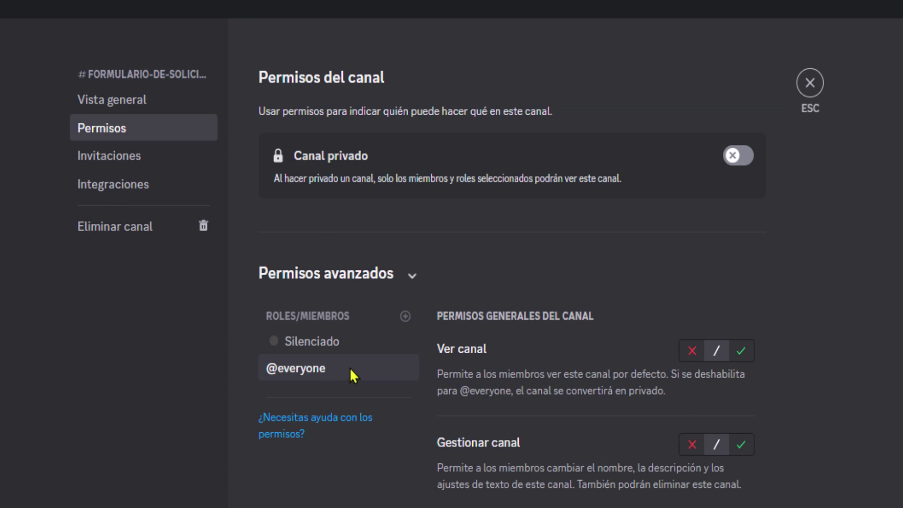
{"action": "left_click", "coordinate": [691, 352]}
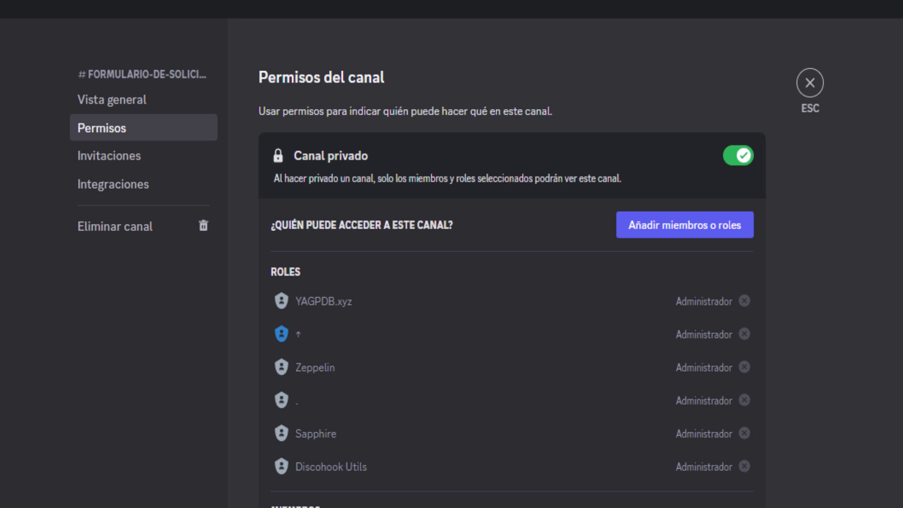
{"action": "left_click", "coordinate": [658, 485]}
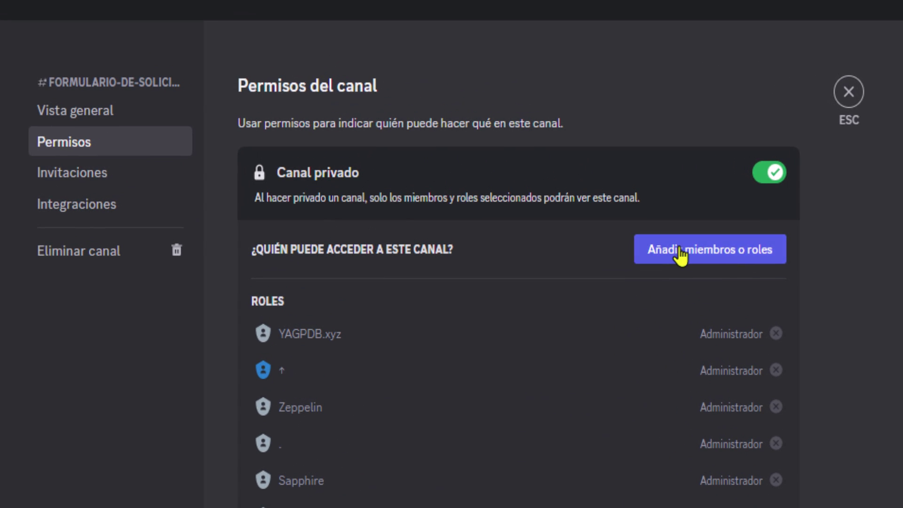
{"action": "left_click", "coordinate": [681, 254]}
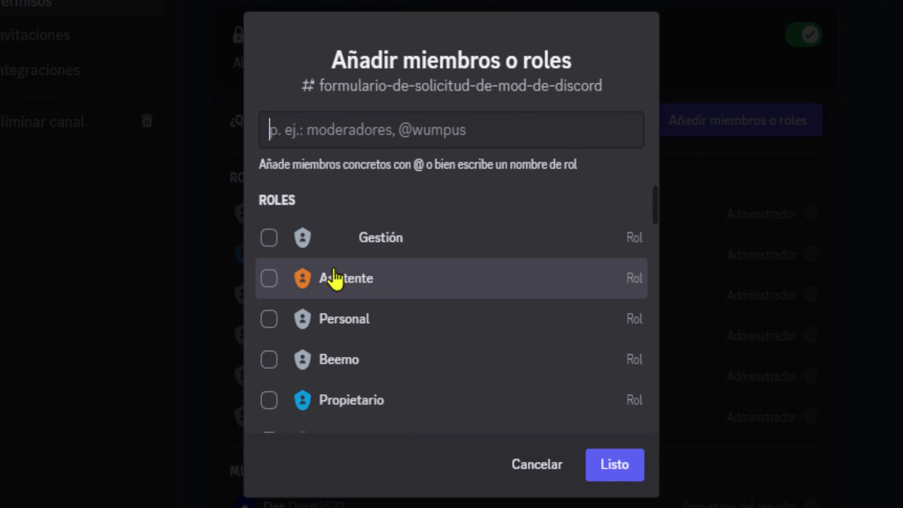
{"action": "left_click", "coordinate": [269, 278]}
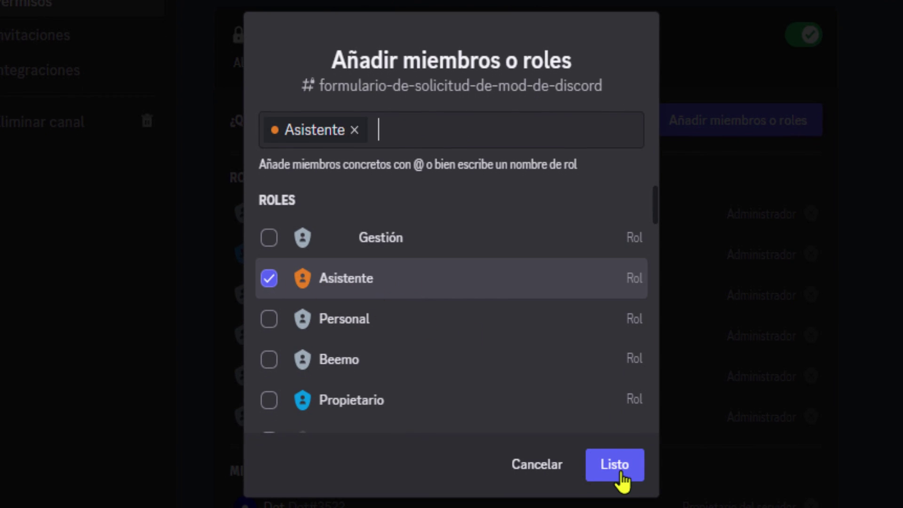